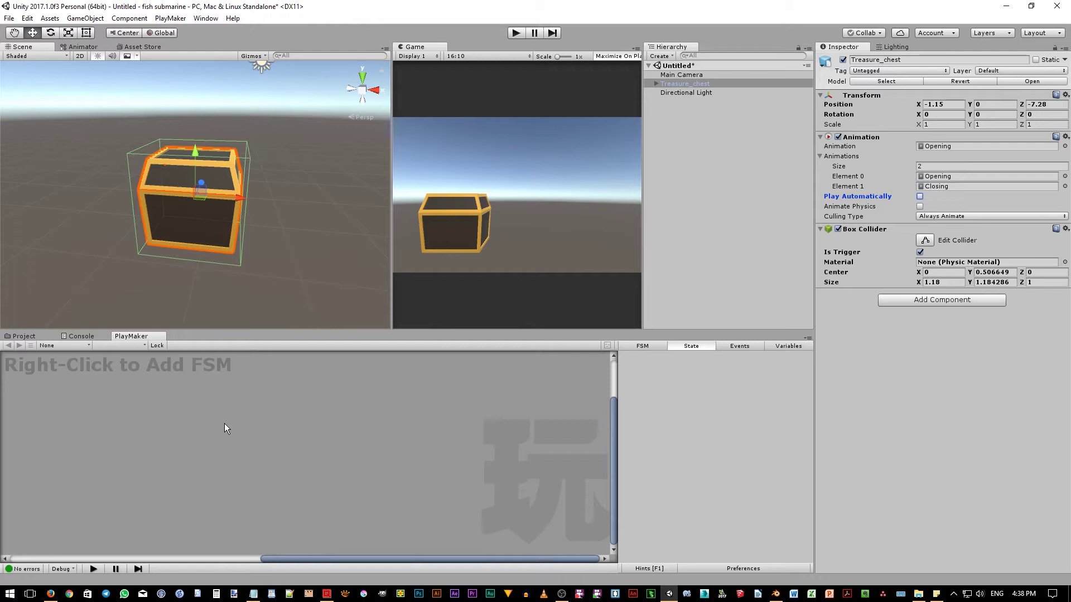
Add a PlayMaker FSM to Treasure_chest, leaving the component's gear-menu options unchanged.
right_click(234, 418)
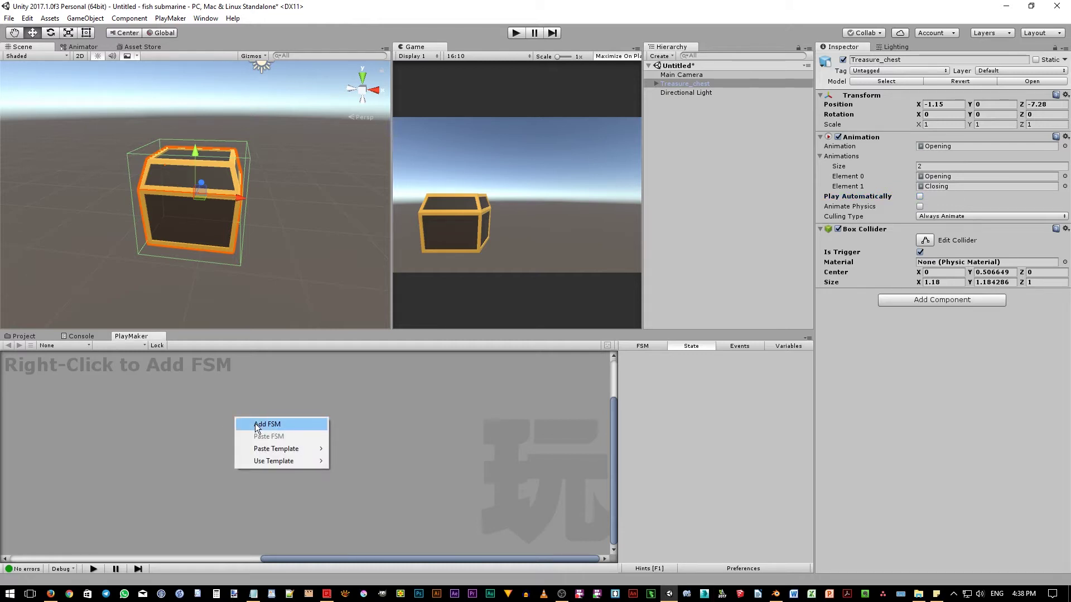
left_click(257, 427)
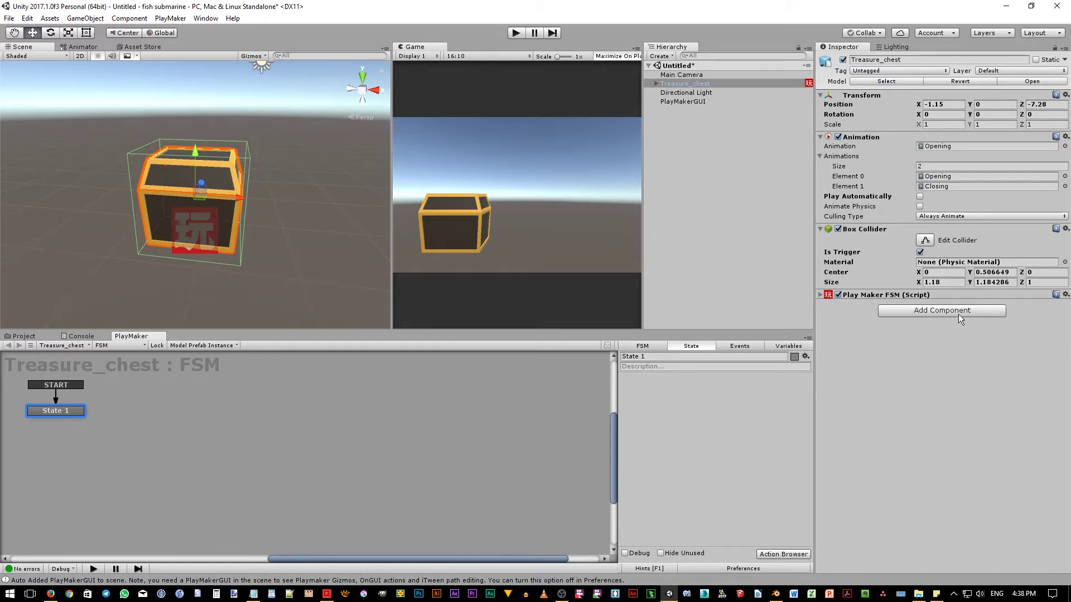
left_click(1066, 295)
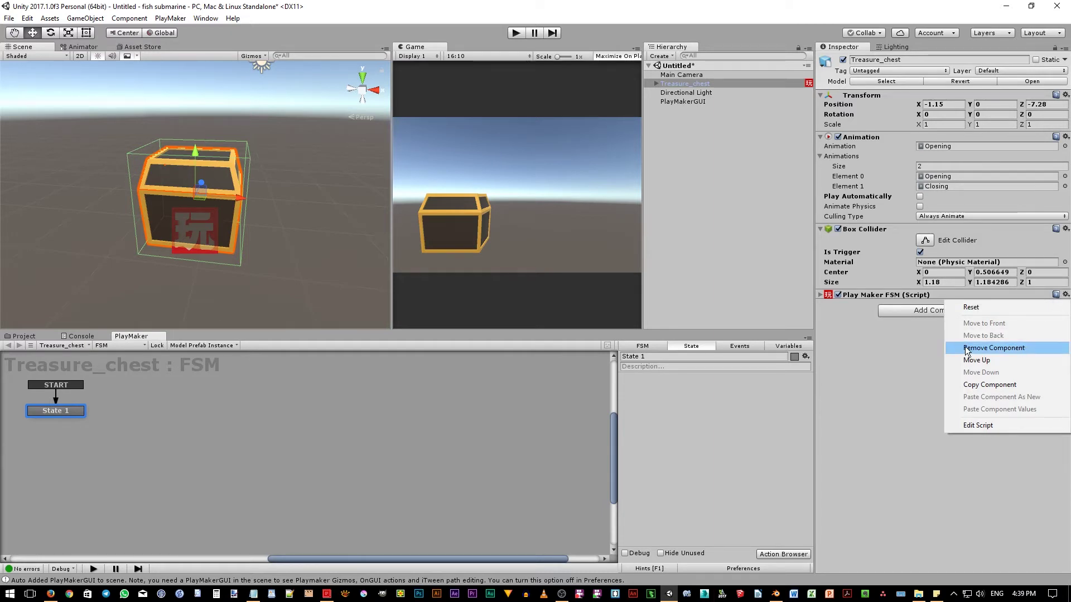
left_click(871, 366)
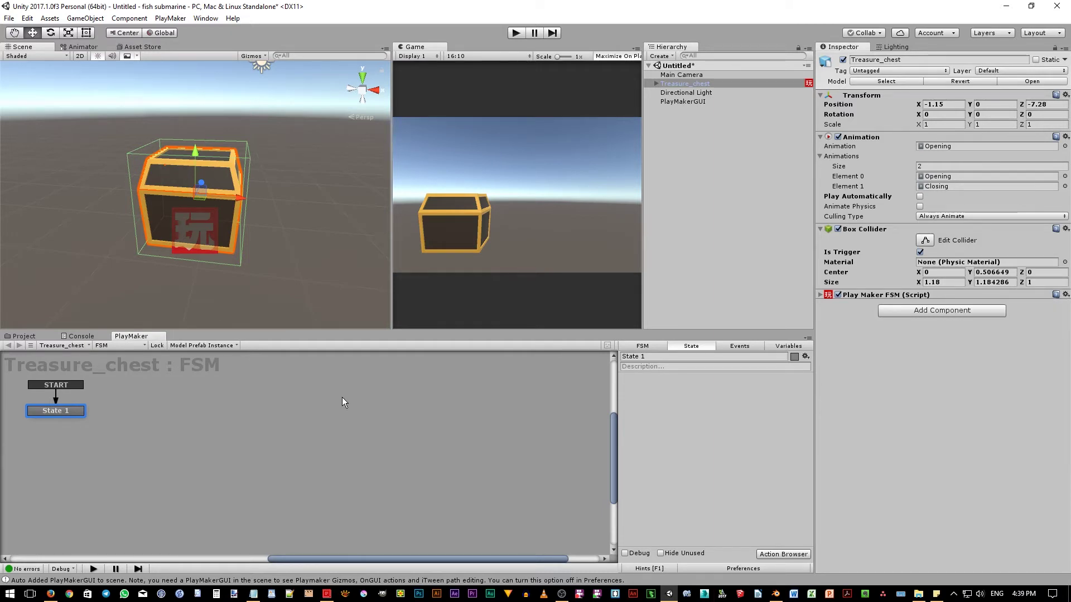
Rename State 1 to Closed and add a second state named Opening.
mouse_move(74, 410)
left_mouse_down()
mouse_move(96, 415)
mouse_move(83, 418)
left_mouse_up()
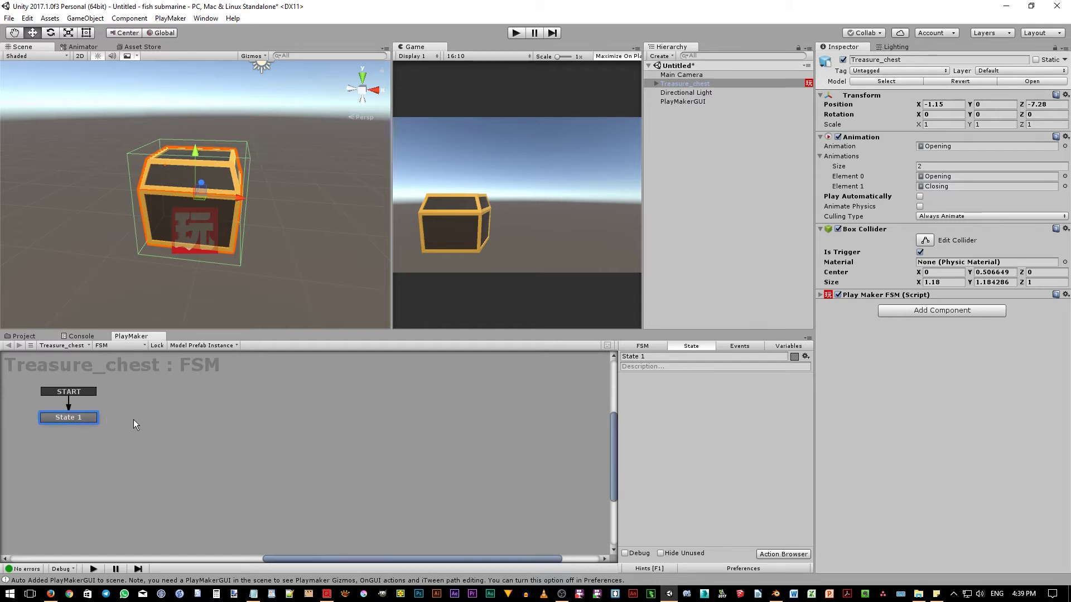
left_click(663, 356)
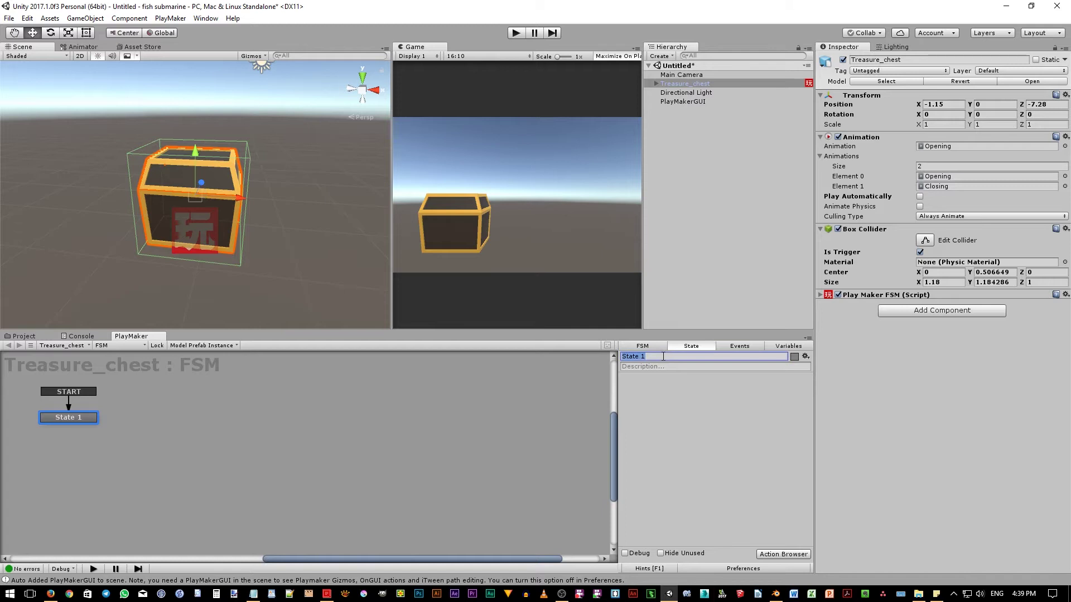
type("Closed")
right_click(277, 407)
left_click(301, 415)
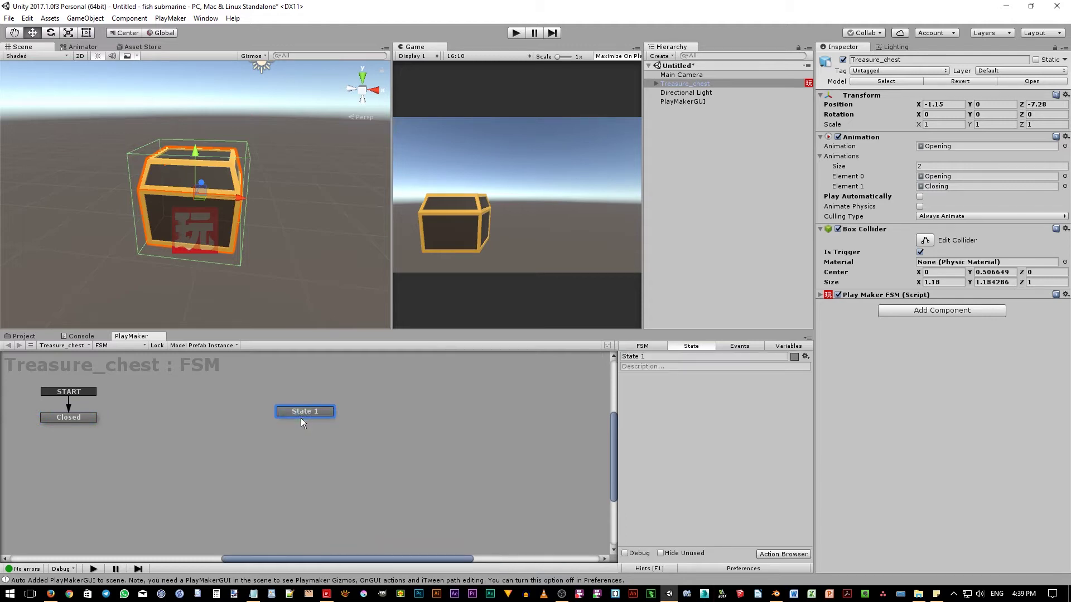
left_click(675, 359)
type("O")
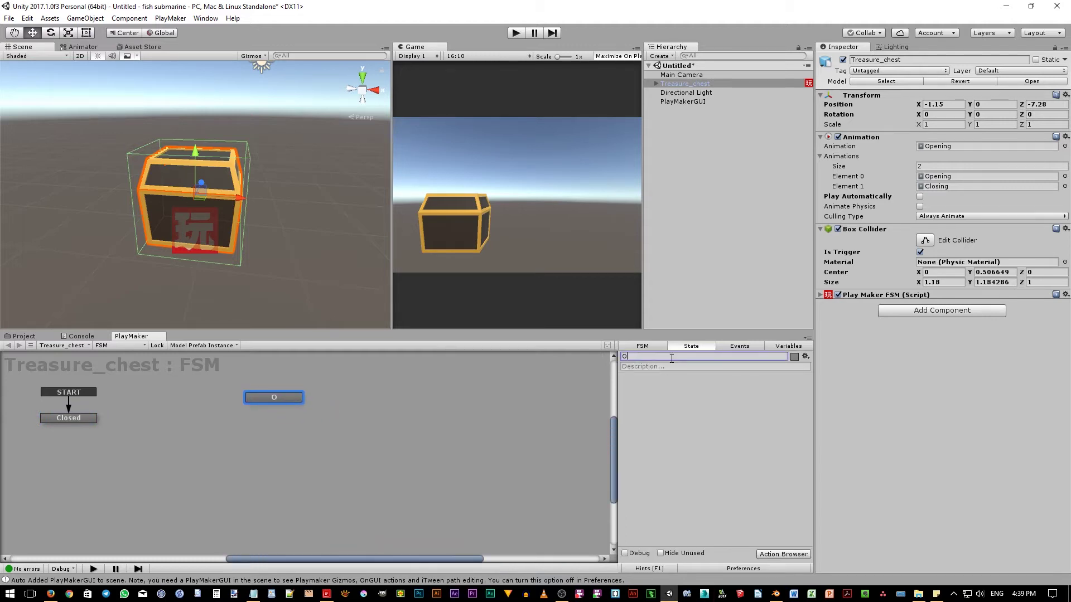
type("pening")
Add two more states named Opened and Closing, placing Closing below-left of Opened.
right_click(407, 433)
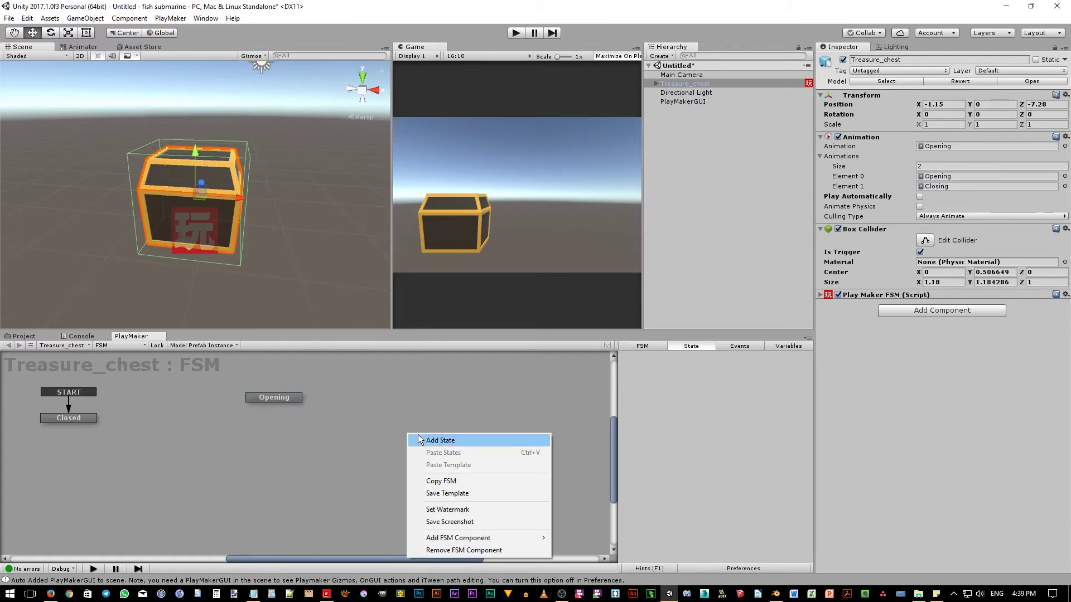
left_click(420, 435)
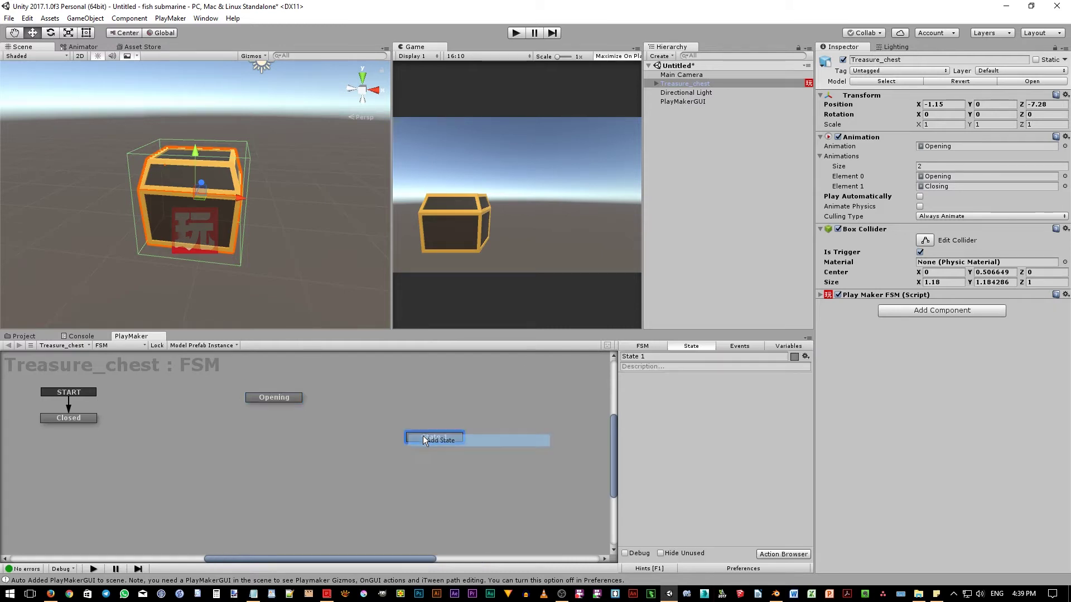
left_click(664, 356)
type("Opened")
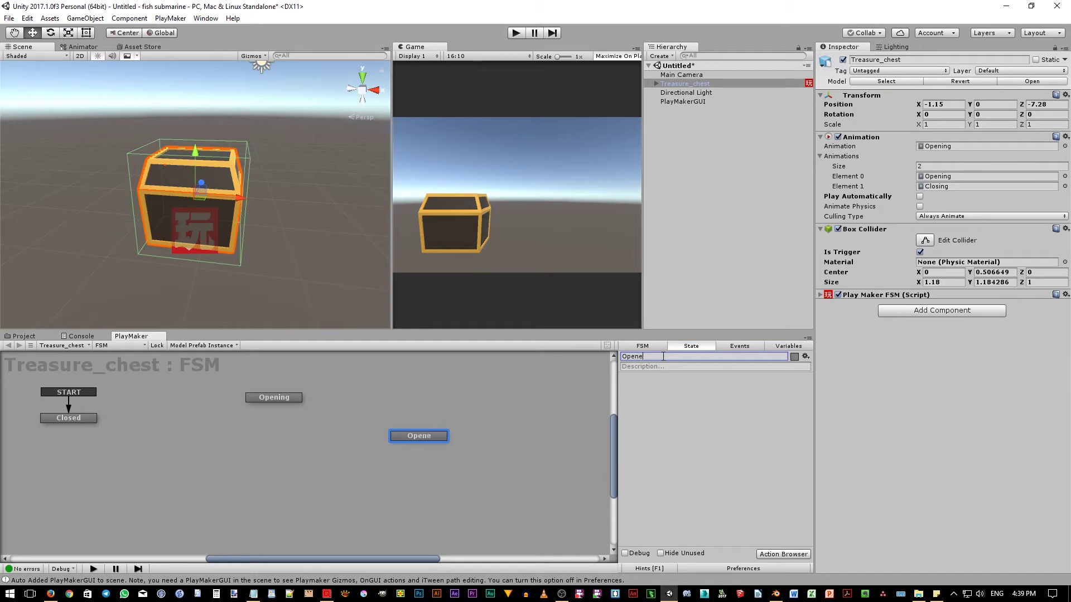
right_click(290, 483)
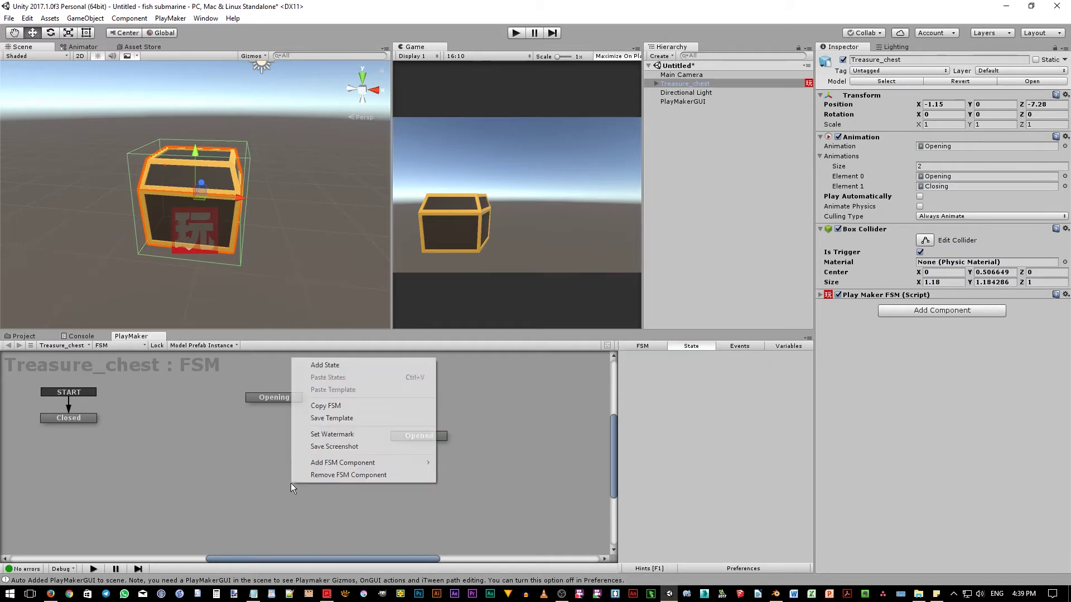
left_click(326, 366)
left_click_drag(294, 490, 243, 479)
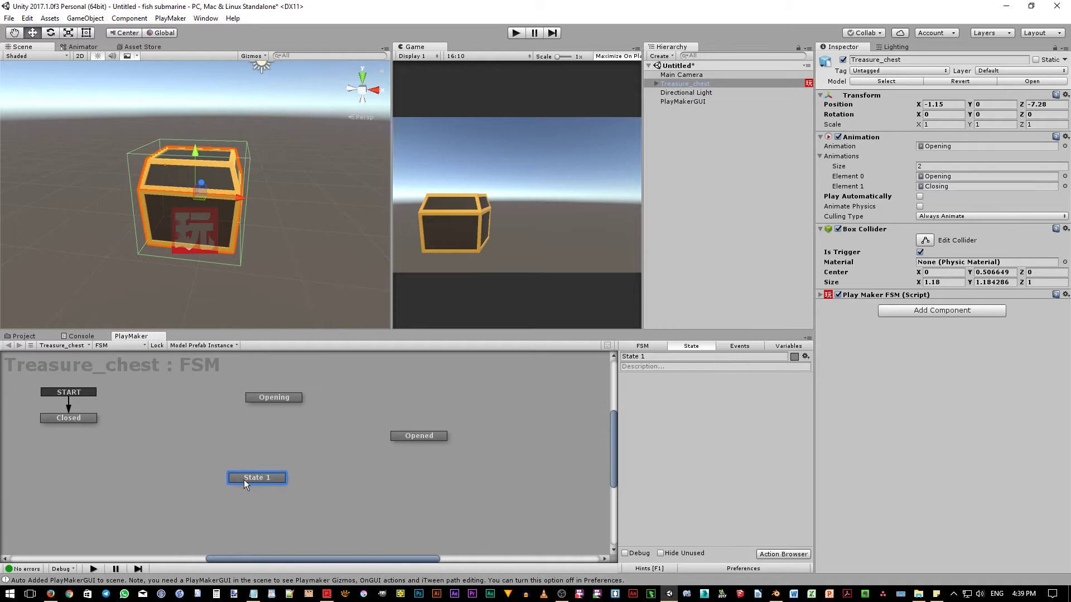
left_click(655, 357)
key("ctrl+a")
type("C")
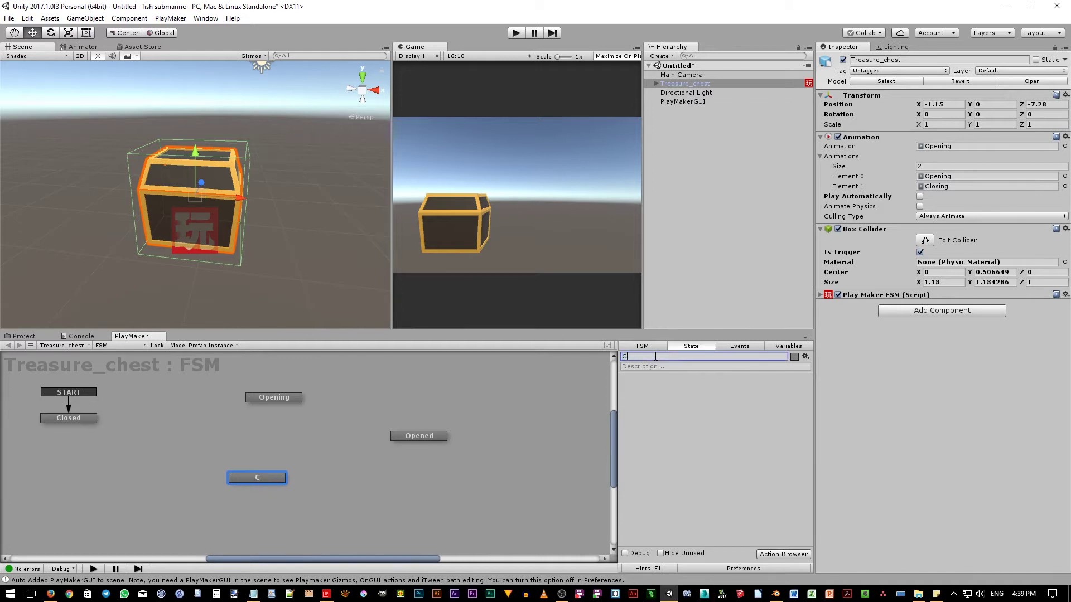
type("losing")
Add the event Clicked to the FSM's Events list.
left_click(744, 346)
left_click(681, 537)
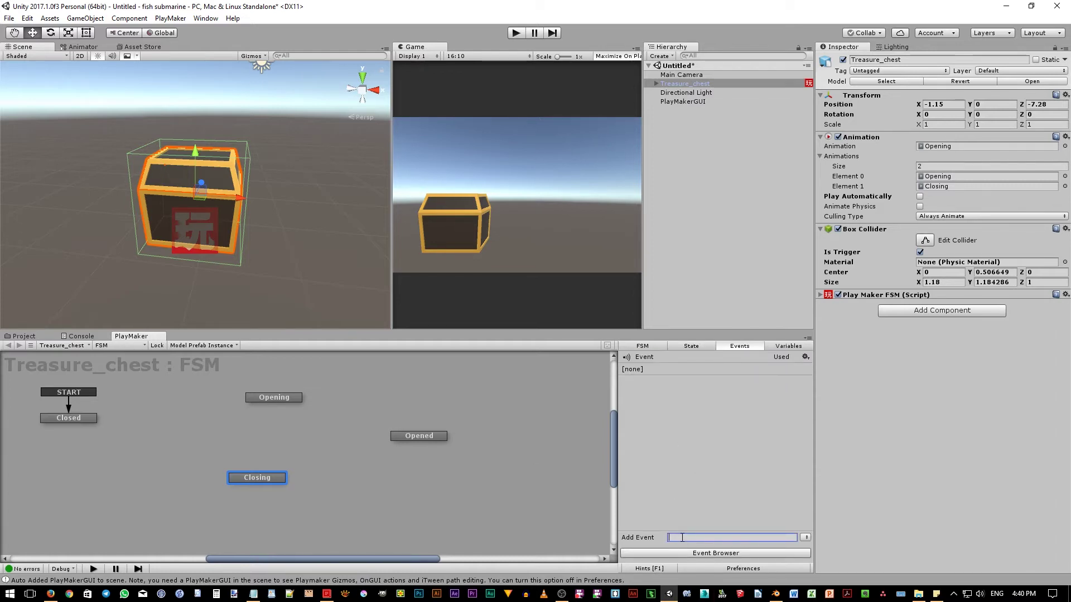
type("Clicked")
key("Return")
Give Closed a Clicked transition that leads to the Opening state.
right_click(78, 420)
mouse_move(120, 428)
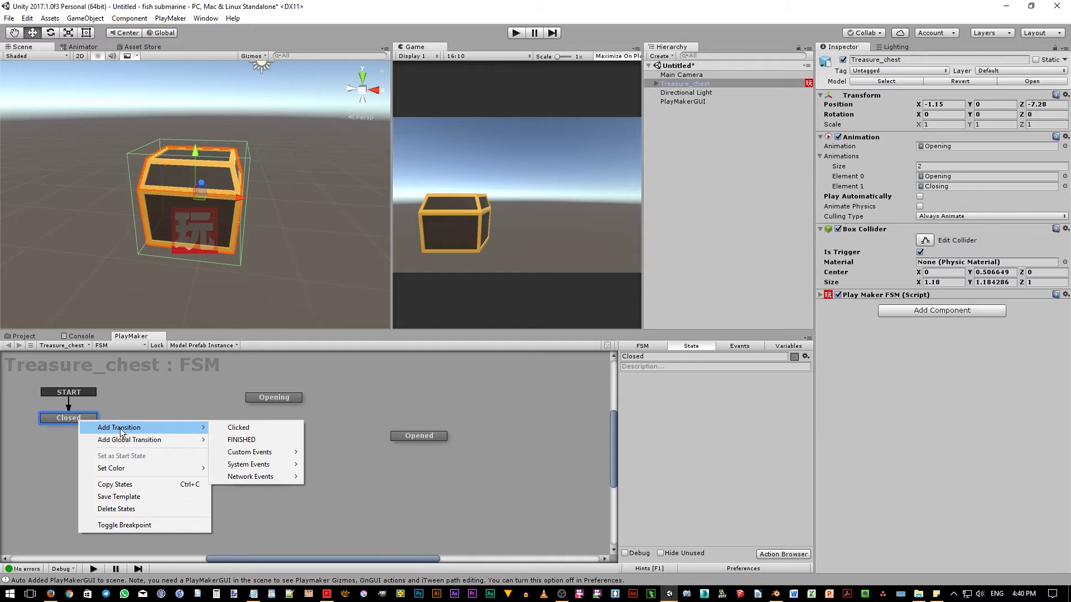
left_click(236, 427)
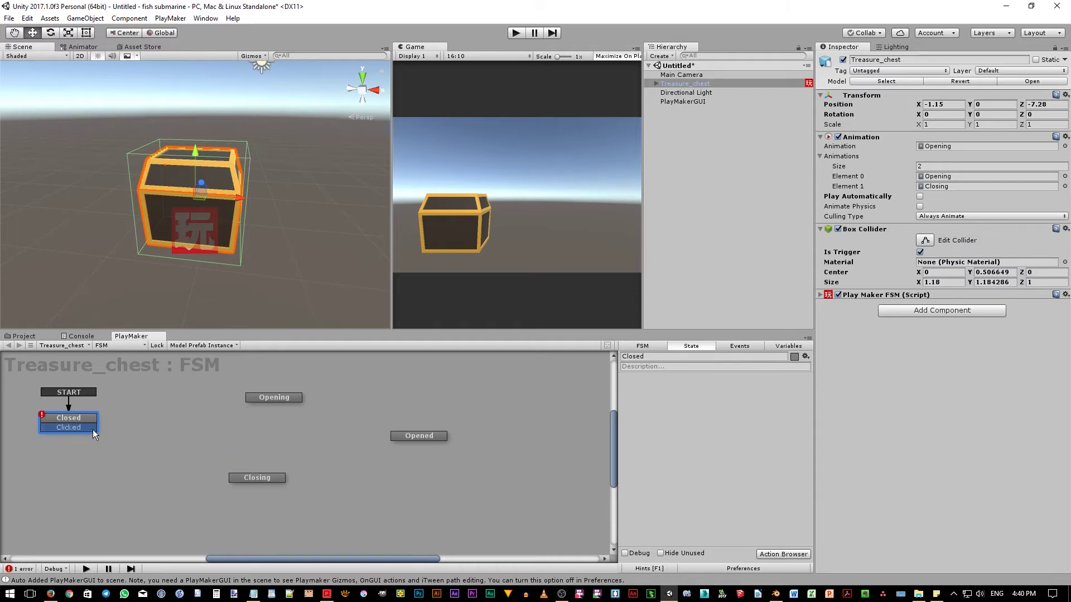
left_click_drag(92, 429, 250, 400)
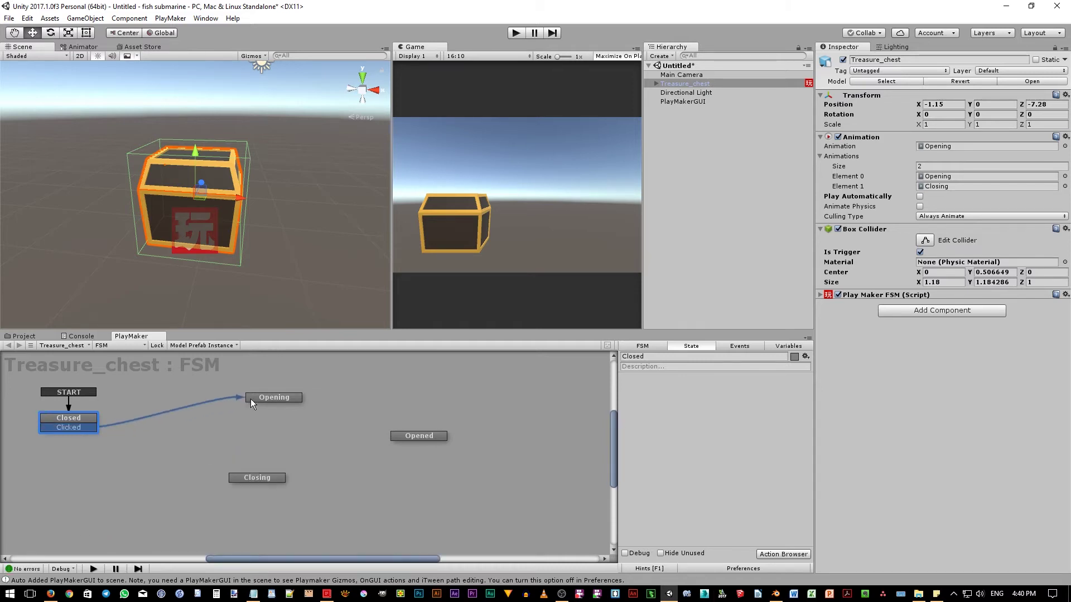
Give Opening a FINISHED transition that leads to the Opened state.
right_click(280, 400)
mouse_move(316, 407)
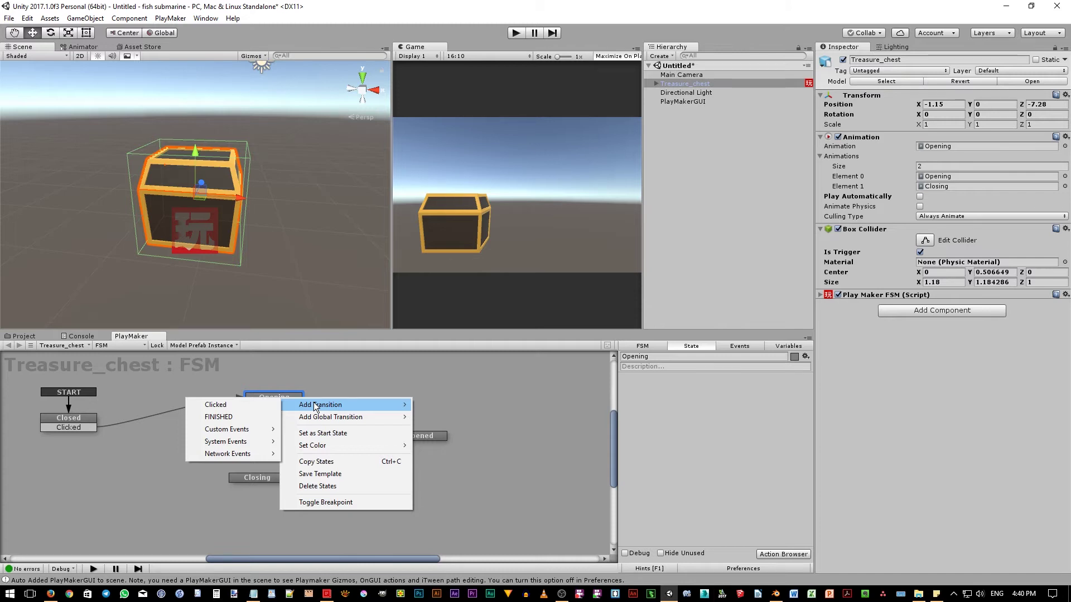
left_click(227, 418)
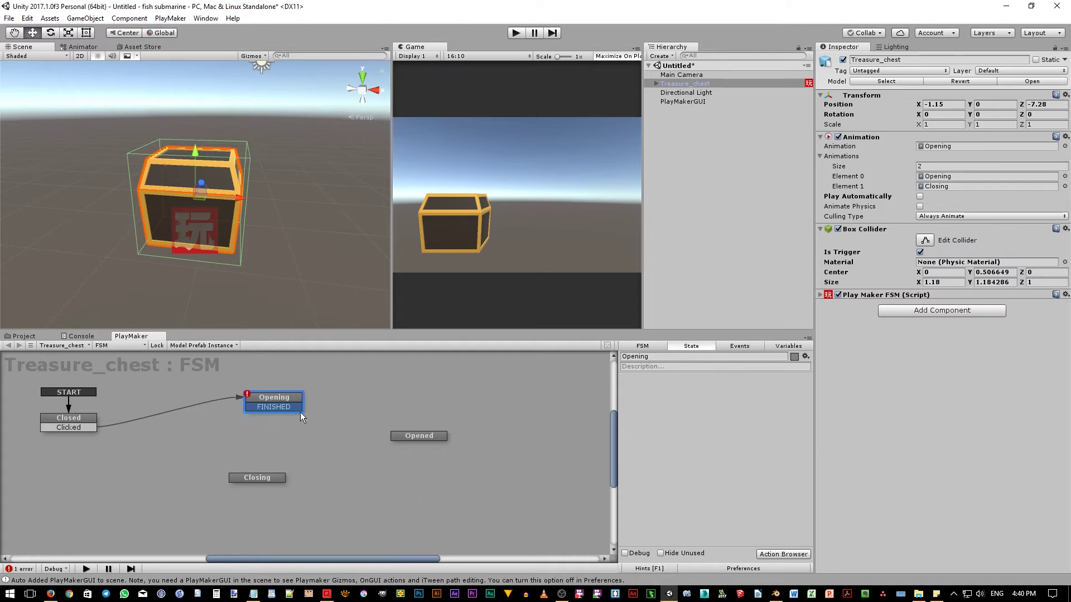
left_click_drag(297, 407, 397, 437)
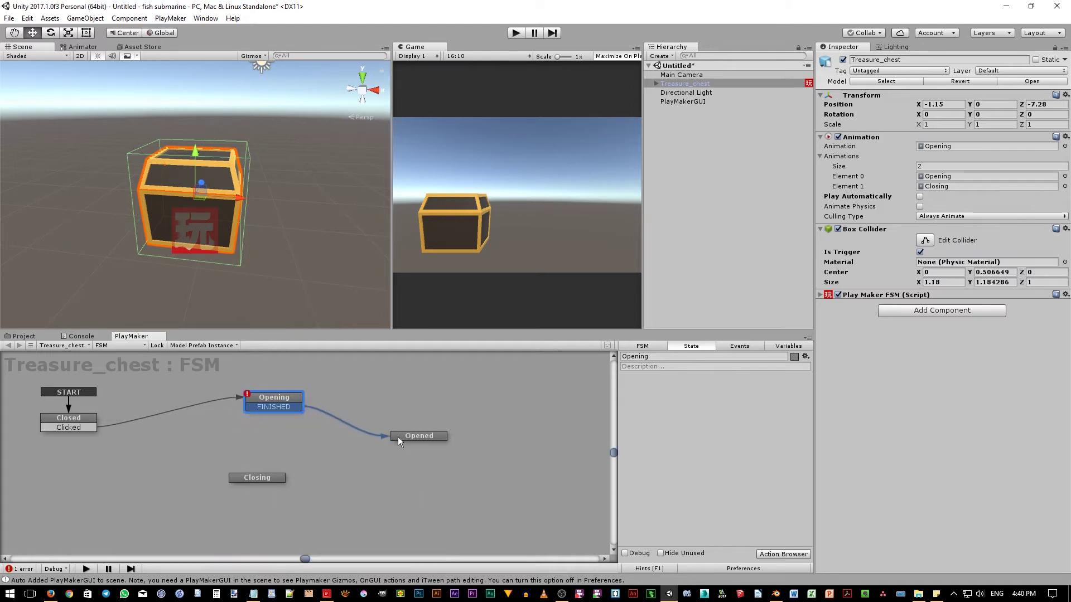
Give Opened a Clicked transition that leads to the Closing state.
right_click(410, 434)
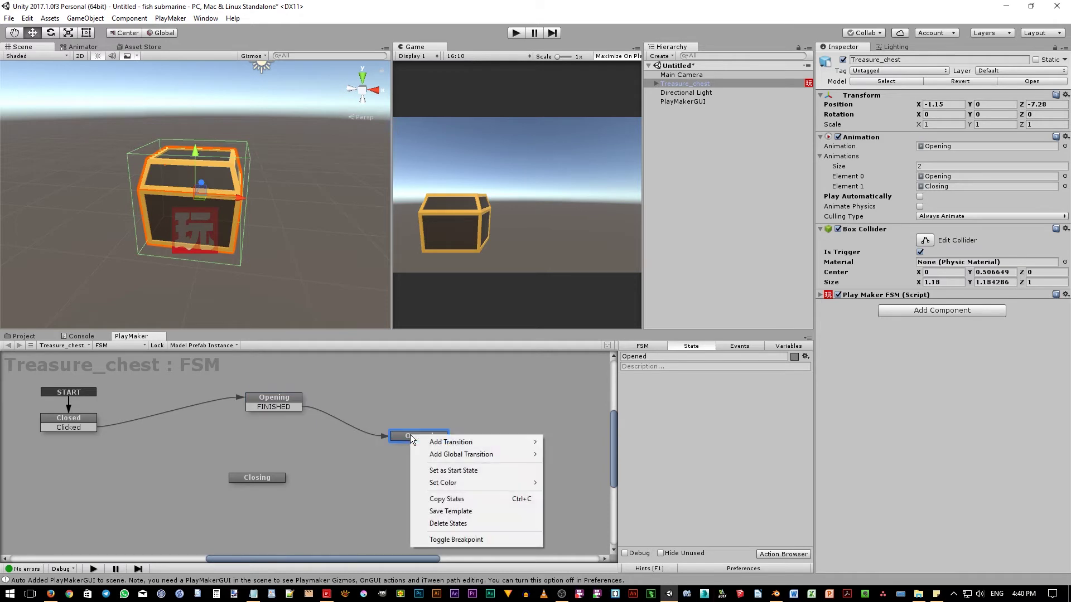
mouse_move(438, 443)
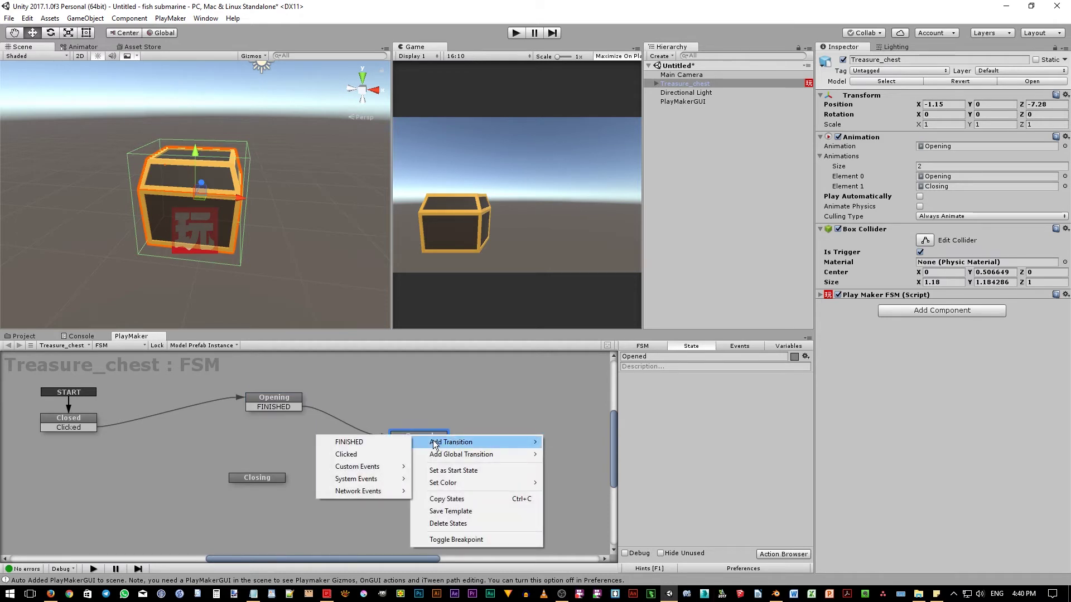
left_click(369, 453)
left_click_drag(413, 446, 276, 477)
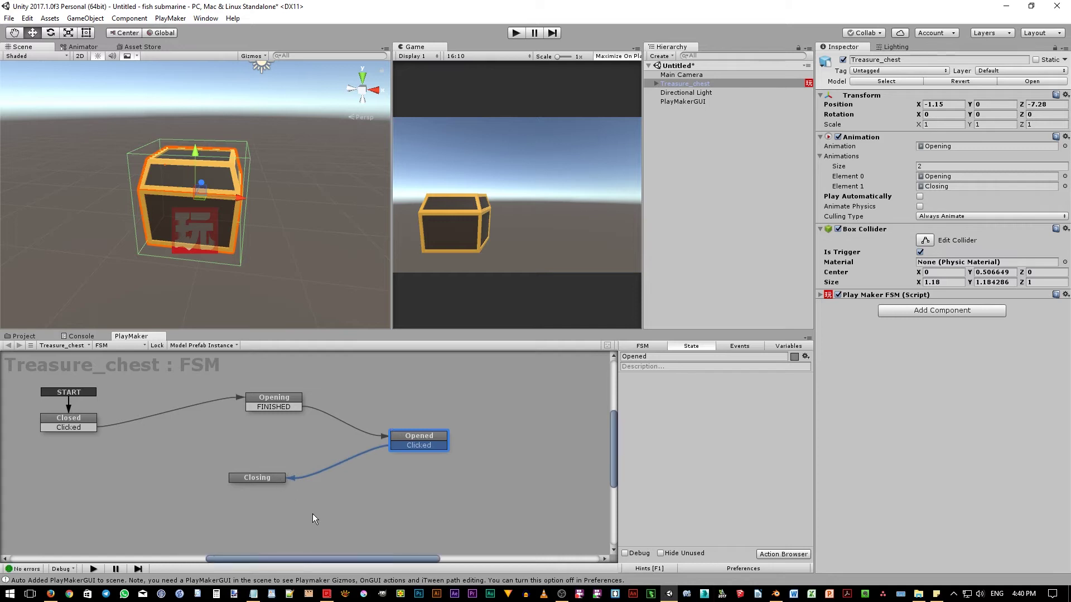
Give Closing a FINISHED transition back to Closed, then nudge Opening up slightly.
right_click(271, 479)
mouse_move(342, 369)
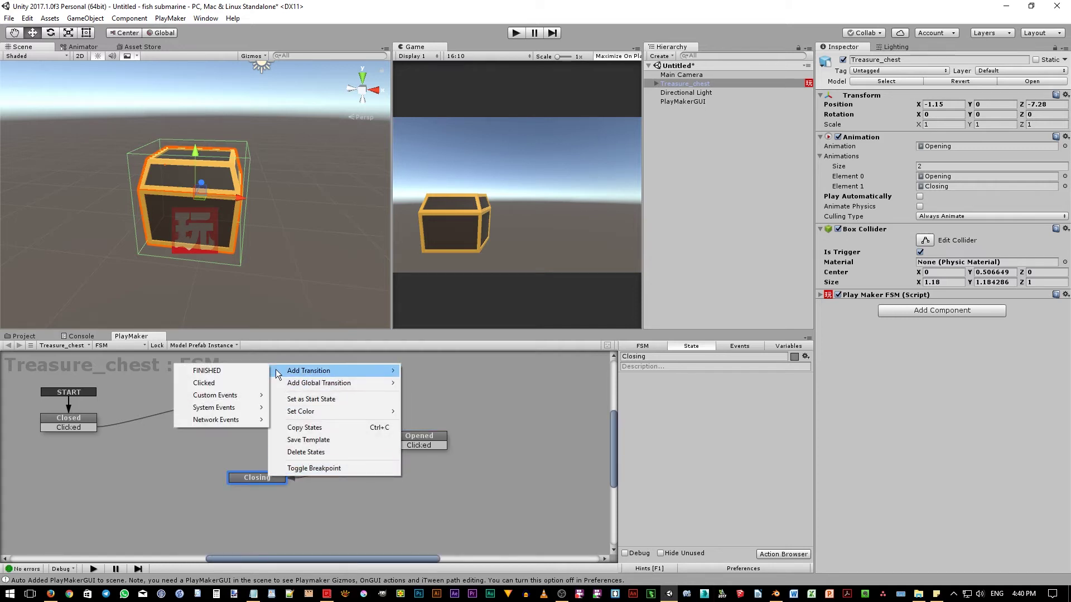
left_click(219, 371)
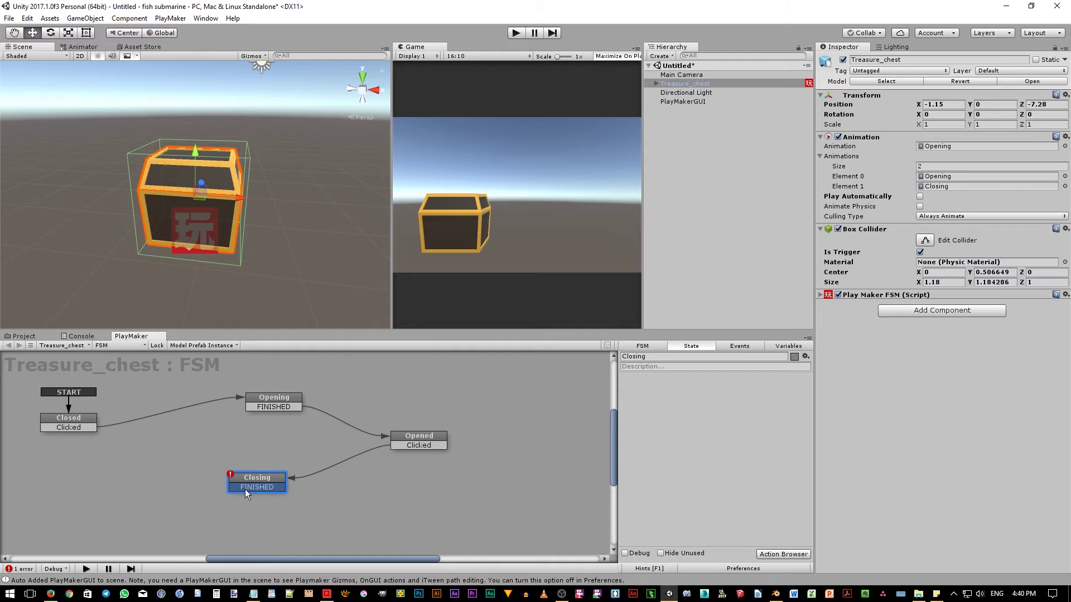
left_click_drag(245, 490, 87, 416)
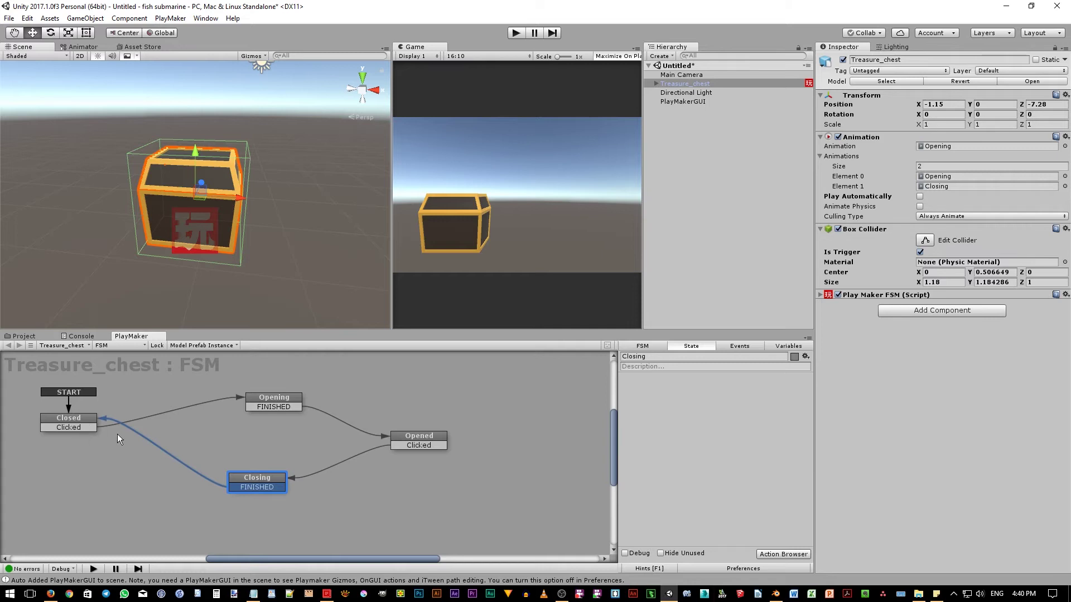
left_click_drag(272, 398, 261, 390)
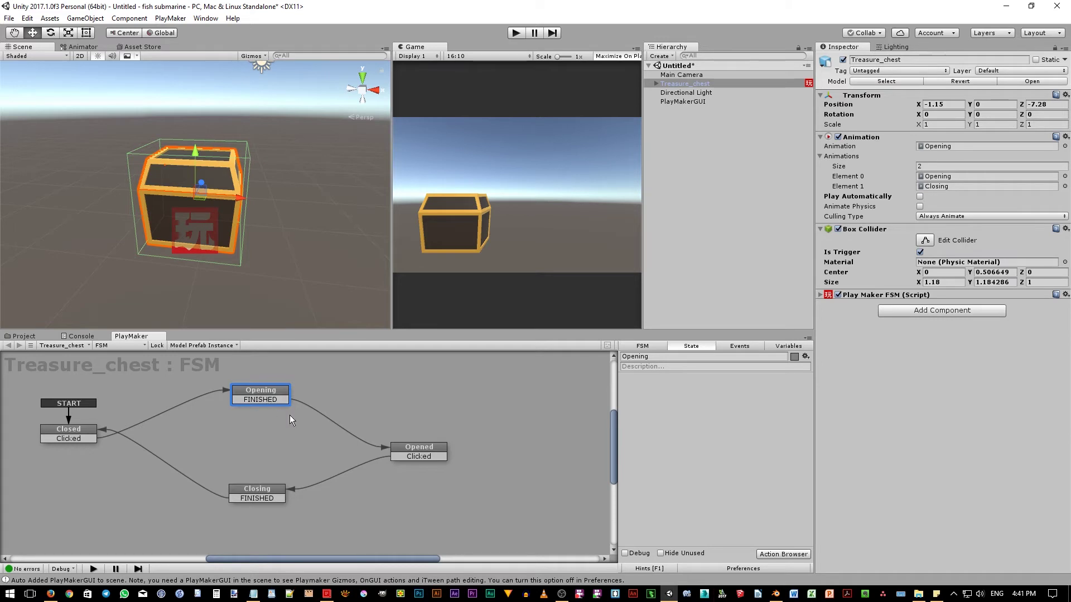
Select Opened and shift the Closing node slightly left.
left_click(414, 449)
left_click_drag(279, 488, 272, 488)
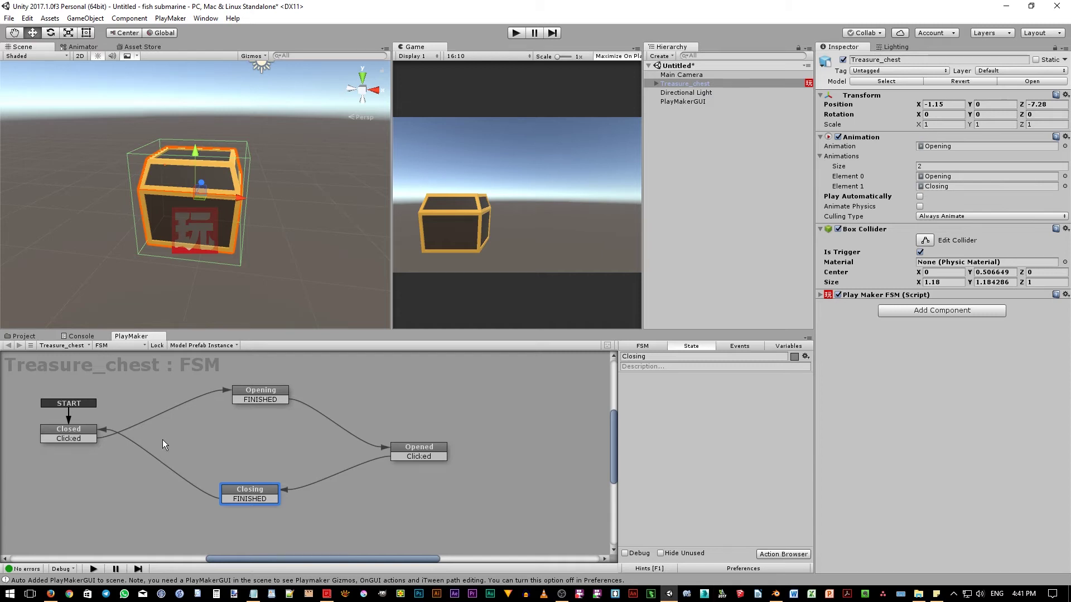
Add a Mouse Pick Event action to Closed, with Mouse Down sending Clicked.
left_click(72, 432)
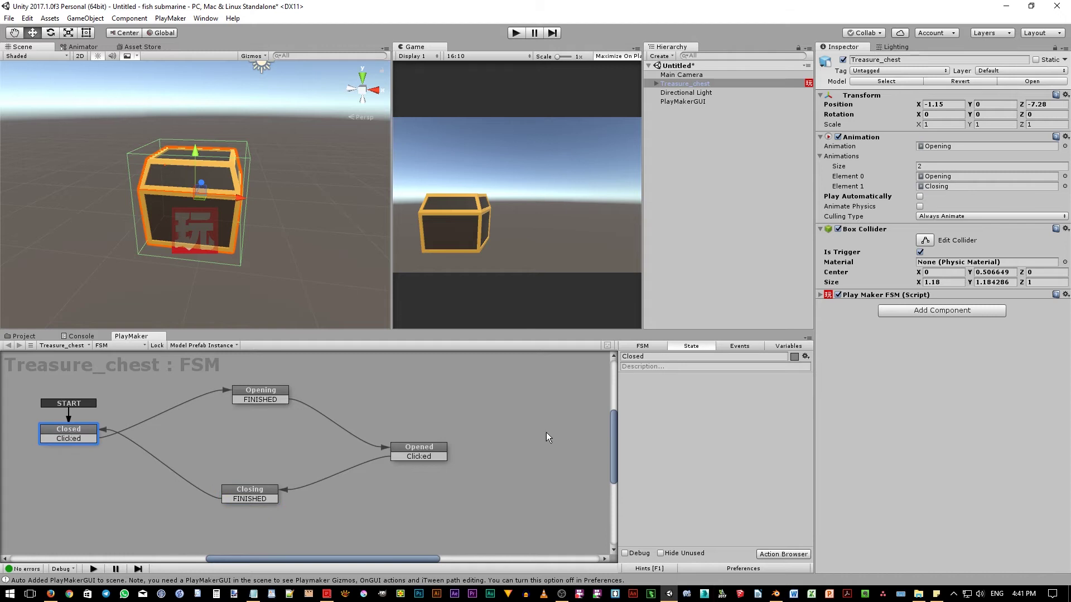
left_click(776, 554)
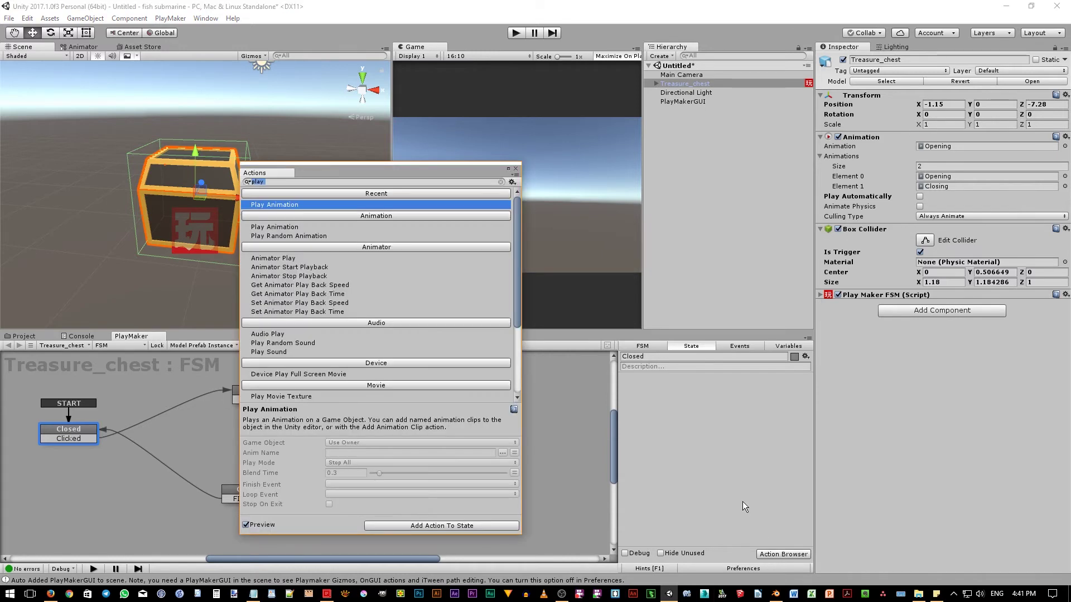
type("pick")
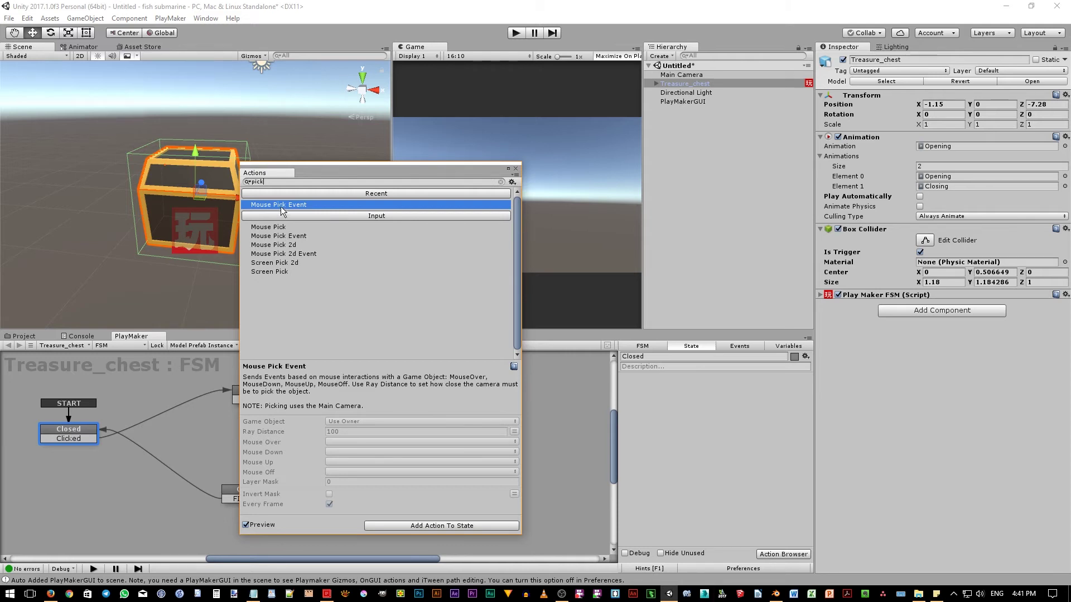
double_click(282, 236)
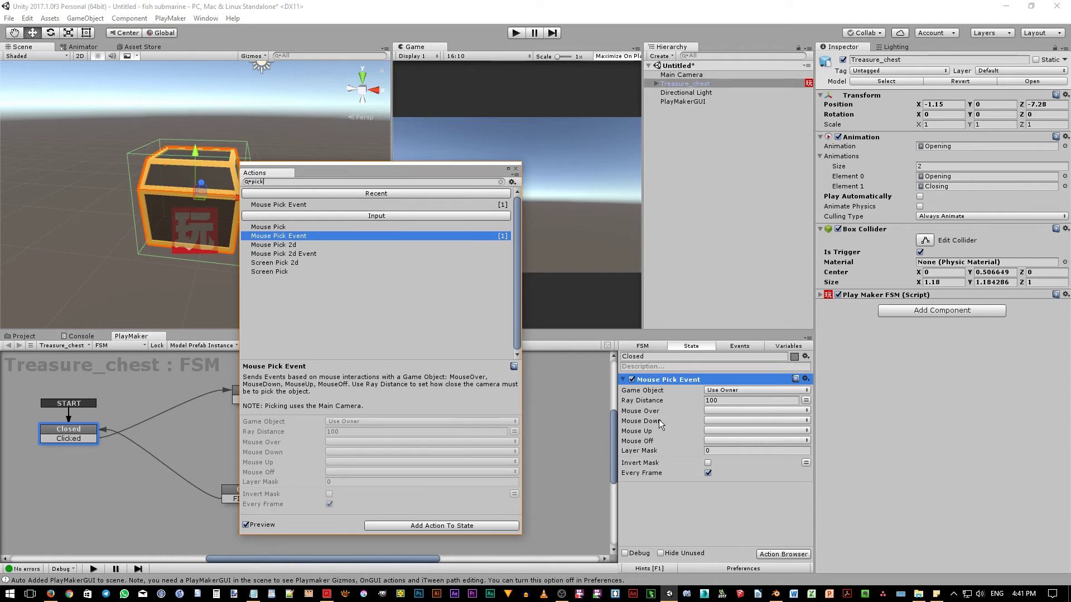
left_click(727, 421)
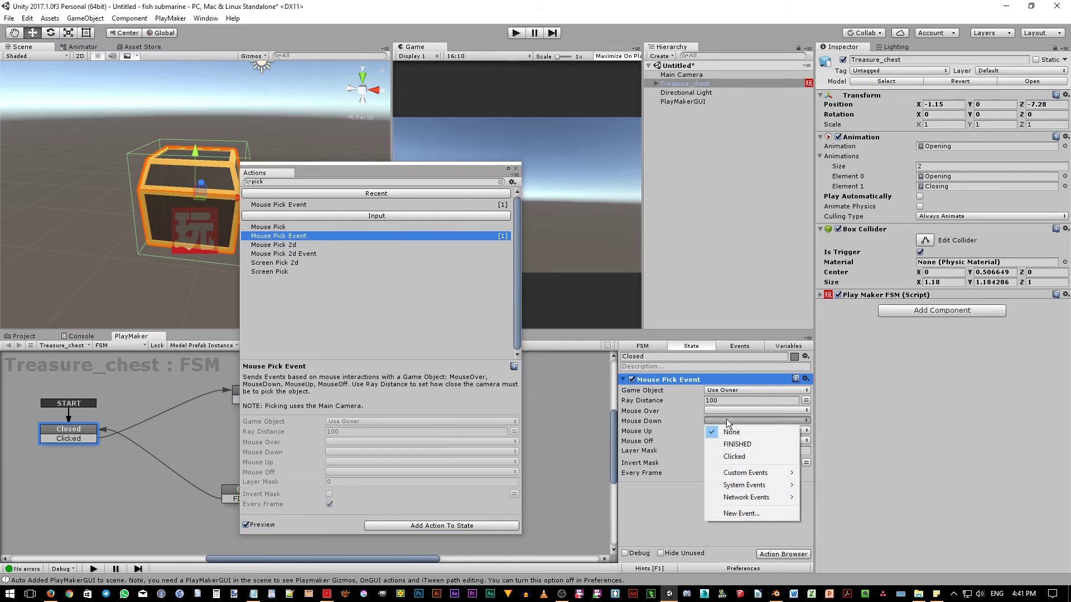
left_click(736, 457)
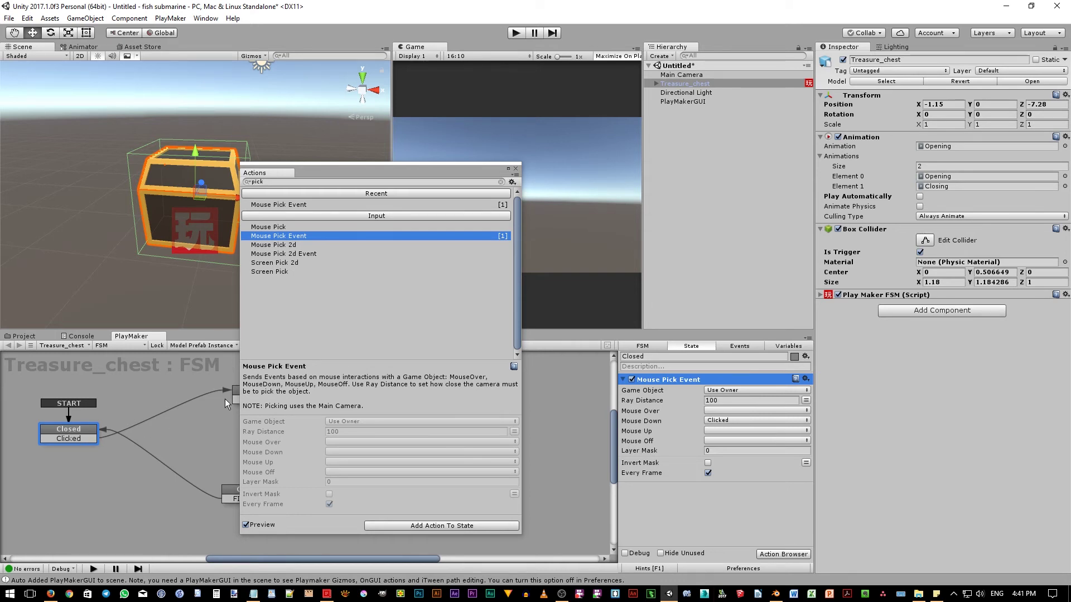
Add a Play Animation action to the Opening state from a 'play' search.
left_click_drag(361, 169, 421, 166)
left_click(263, 390)
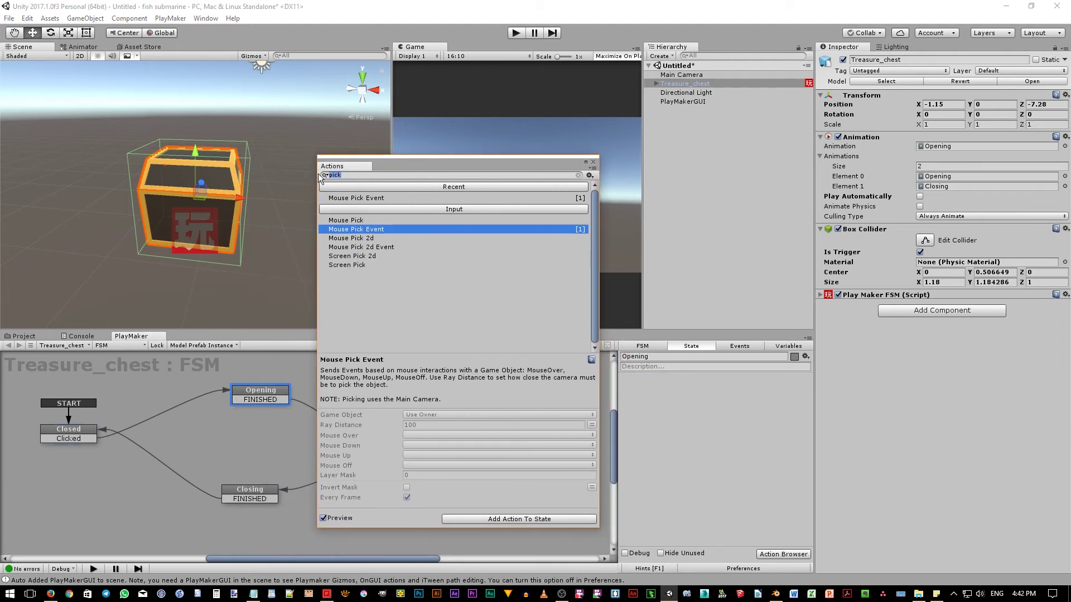
type("play")
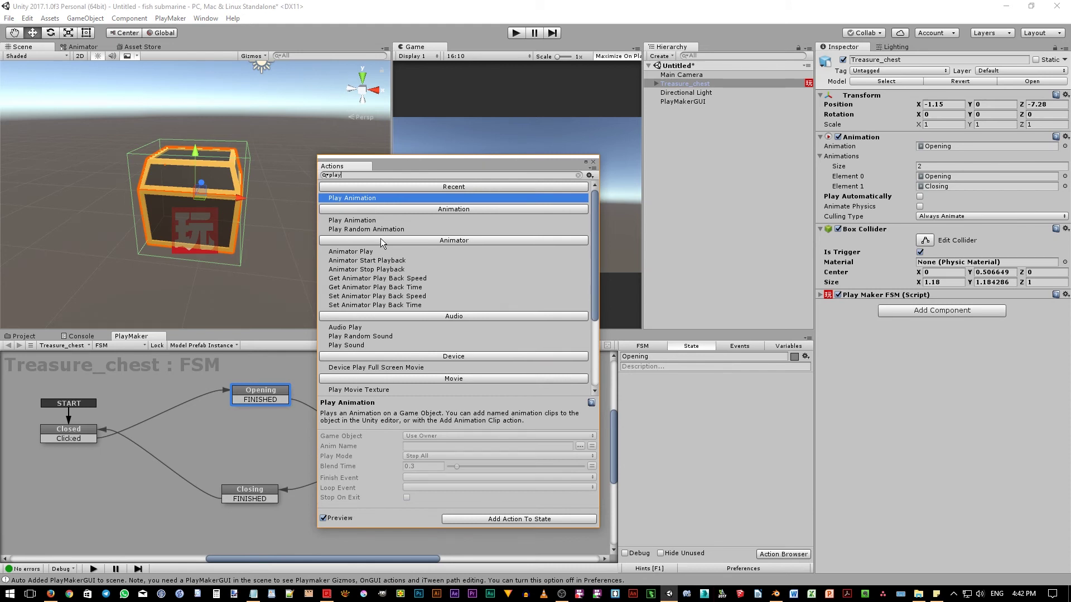
double_click(360, 198)
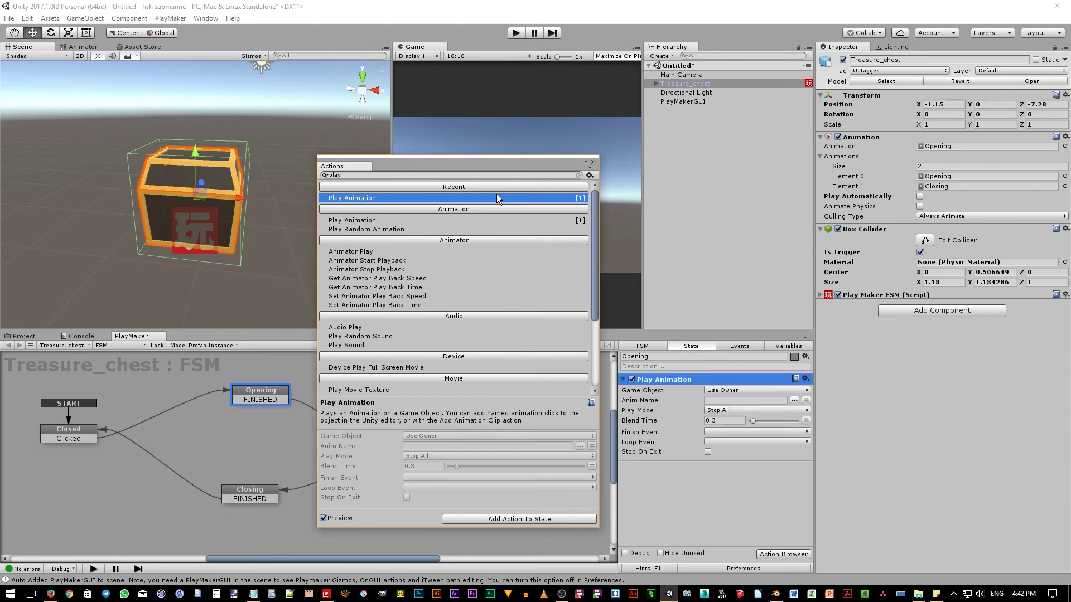
left_click(593, 163)
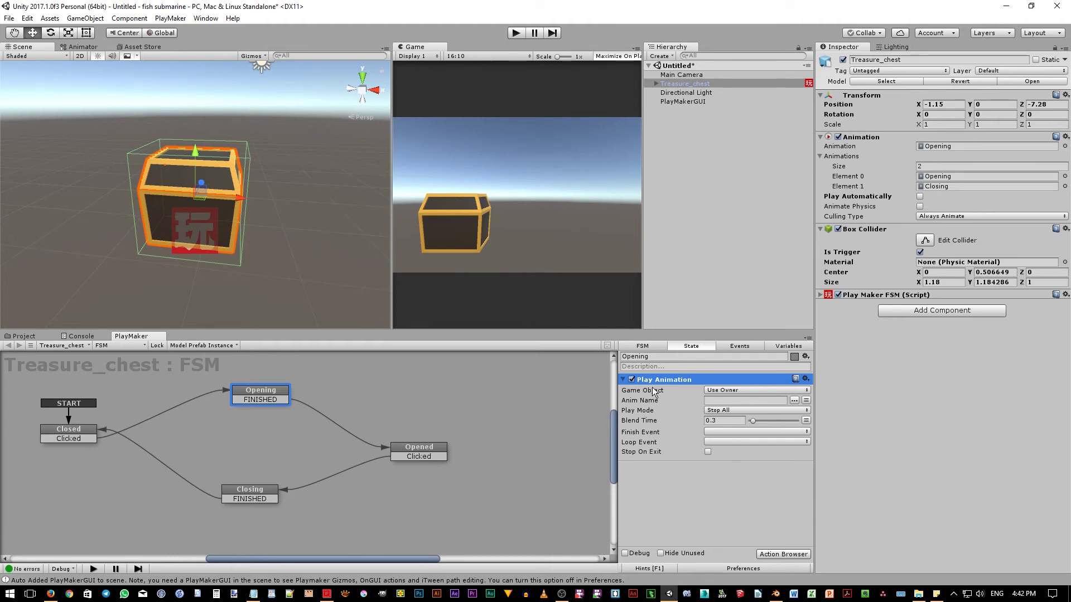
Keep Play Animation's Game Object on Use Owner so it targets the chest.
left_click(726, 390)
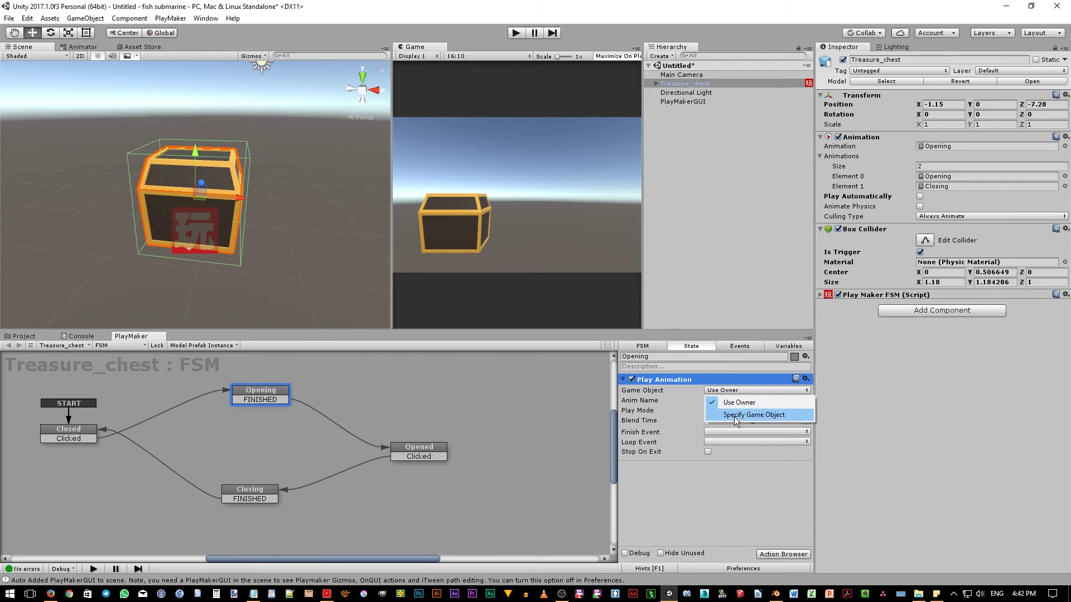
left_click(734, 416)
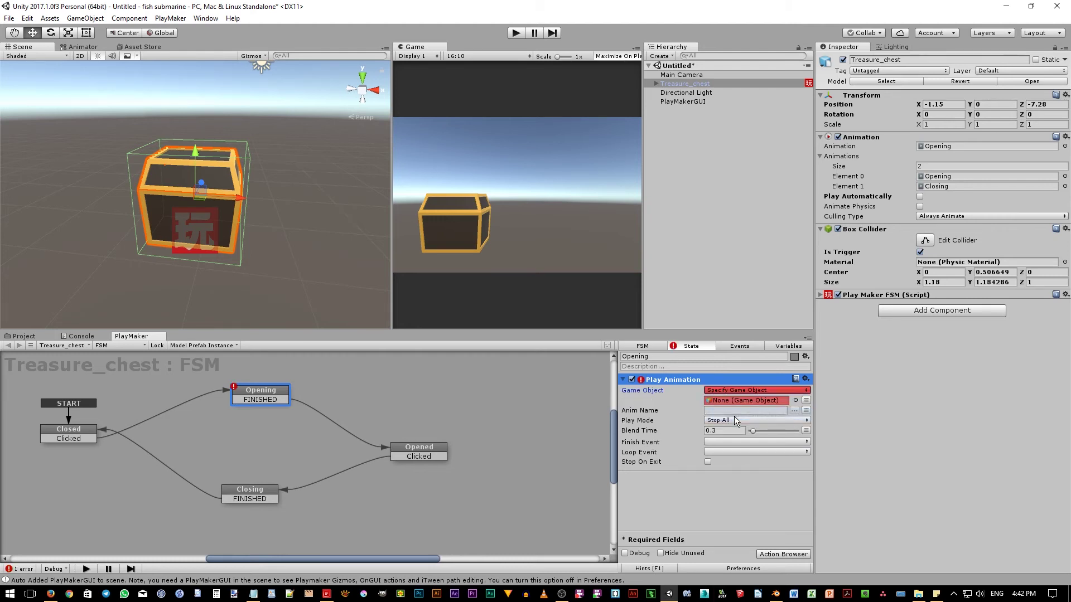
left_click(741, 390)
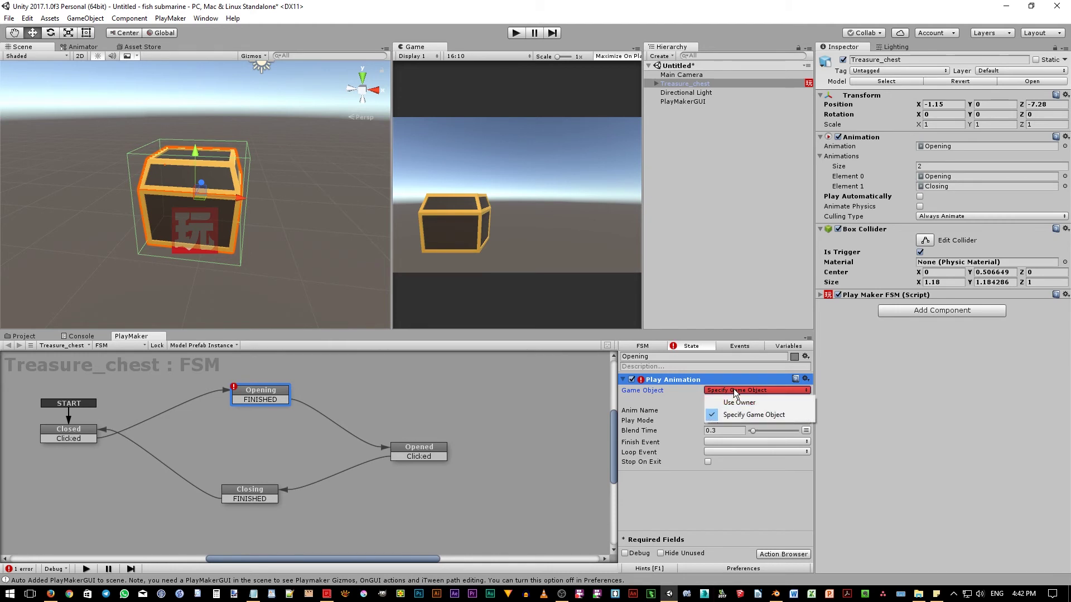
left_click(732, 404)
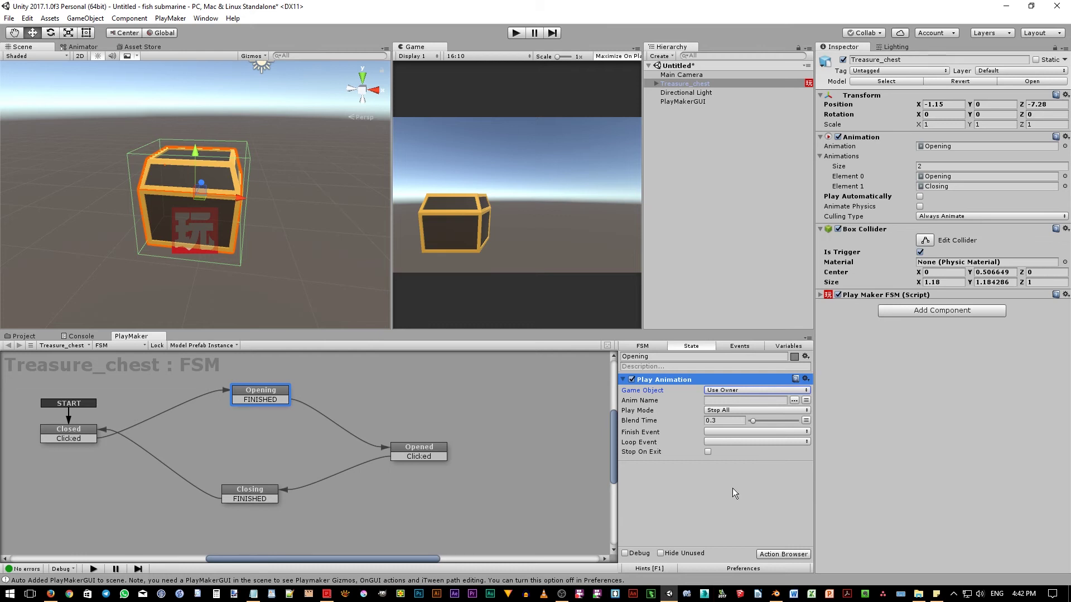
Set the Play Animation Anim Name to the Opening clip.
left_click(794, 401)
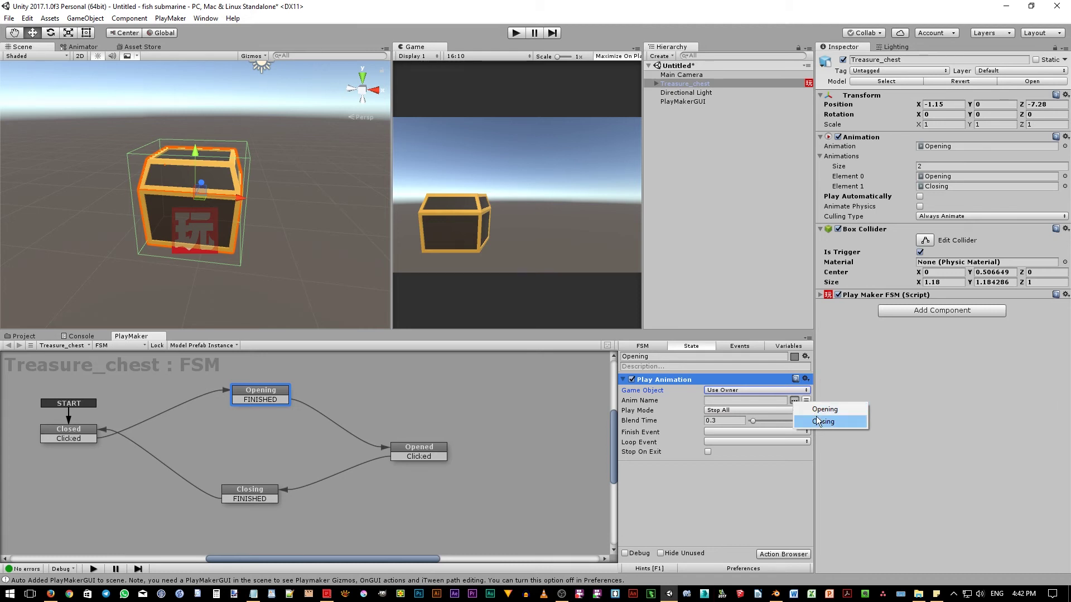
left_click(818, 410)
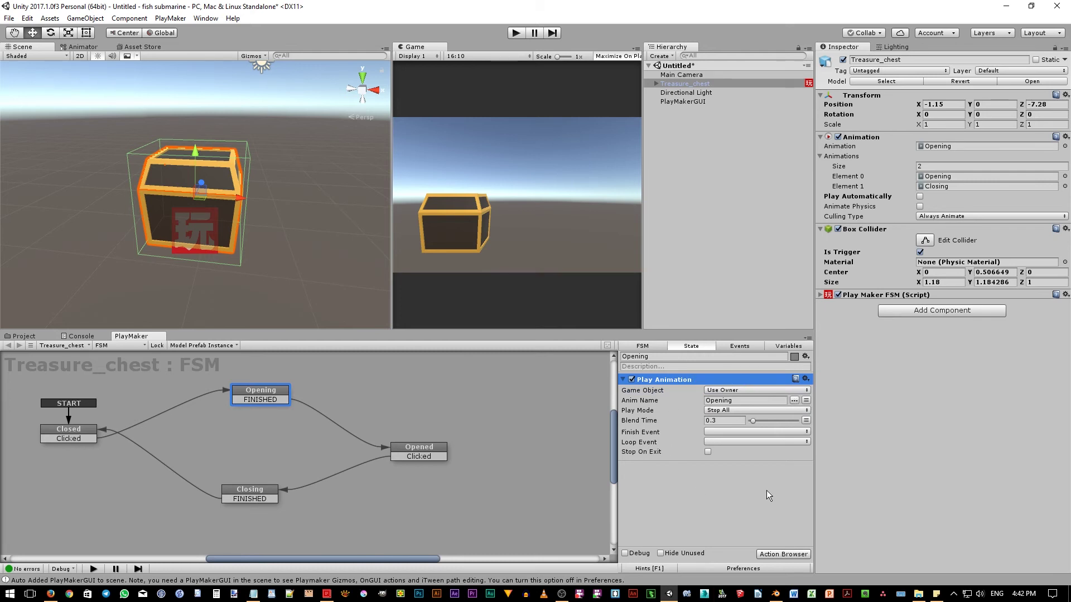
Restart play mode and click the chest in the Game view to open its lid.
left_click(517, 33)
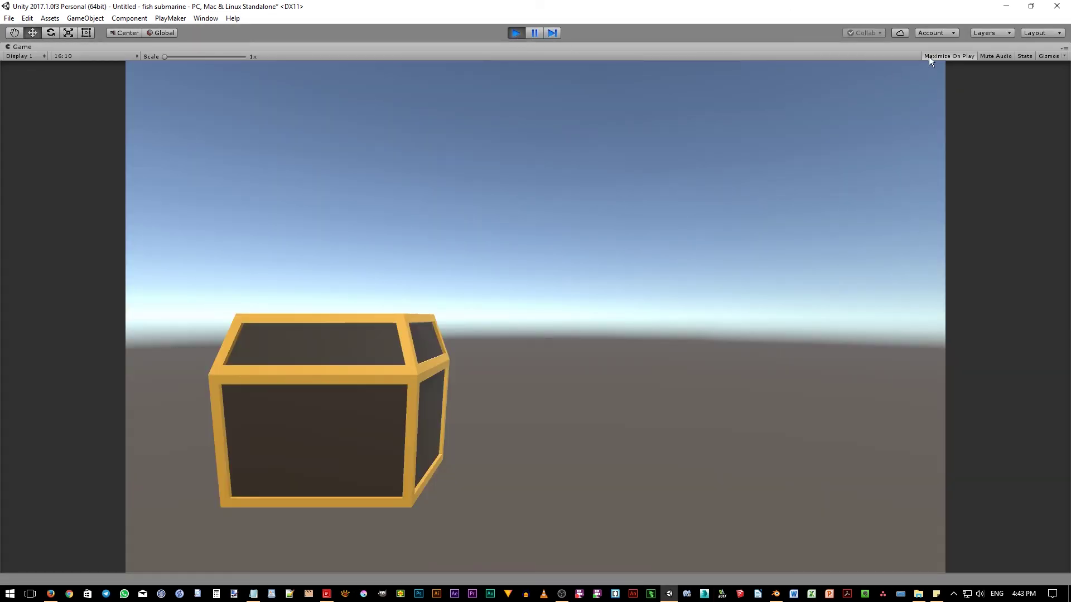
left_click(517, 34)
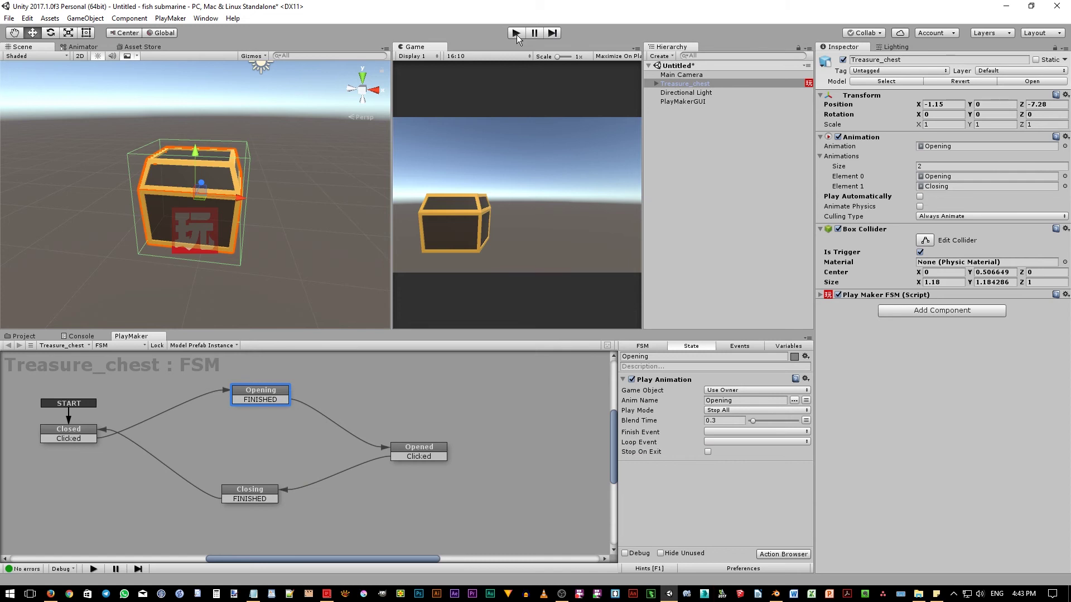
left_click(516, 35)
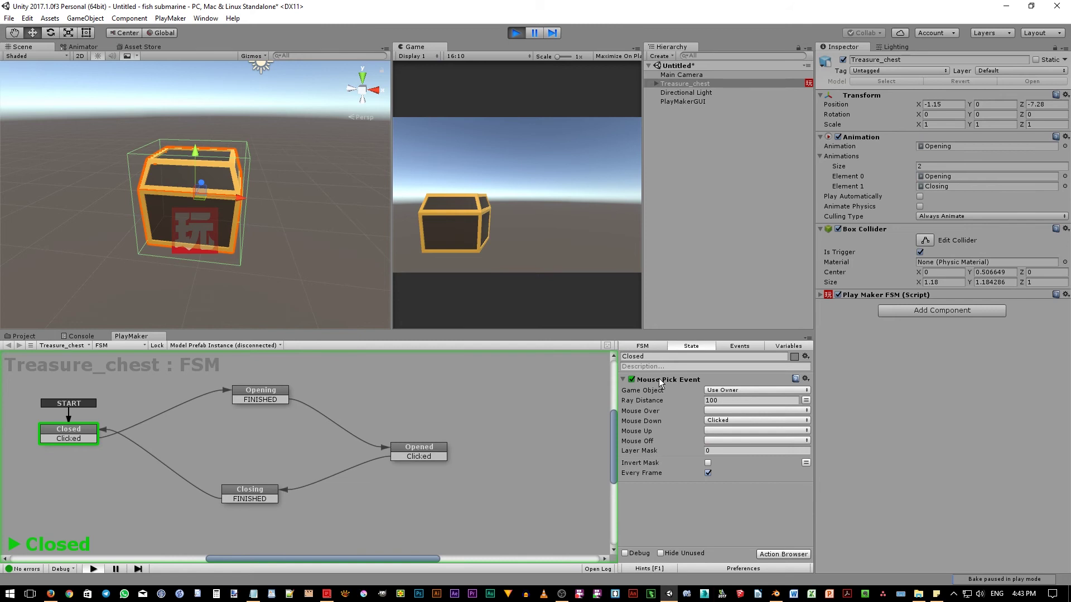
left_click(466, 226)
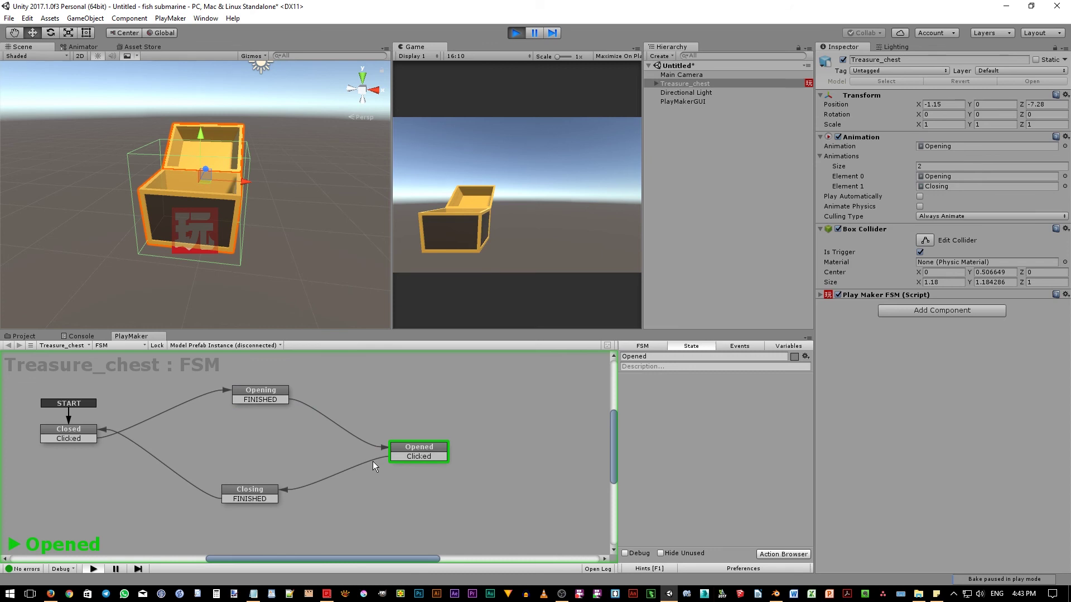
Stop play mode, copy Opening's Play Animation action into Closing, and set it to the Closing clip.
left_click(516, 32)
left_click(262, 391)
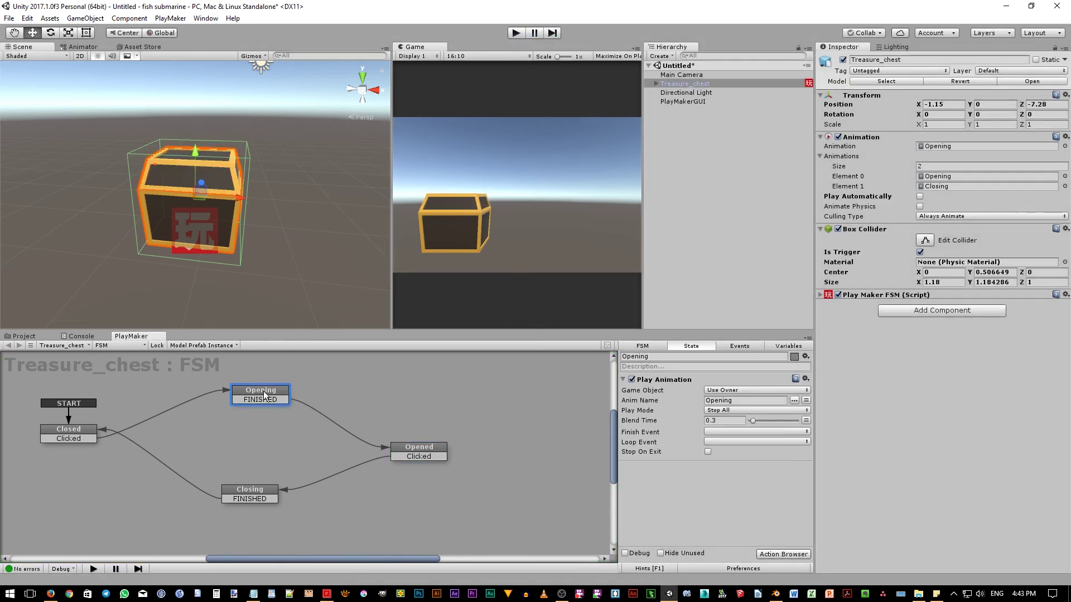
left_click(718, 378)
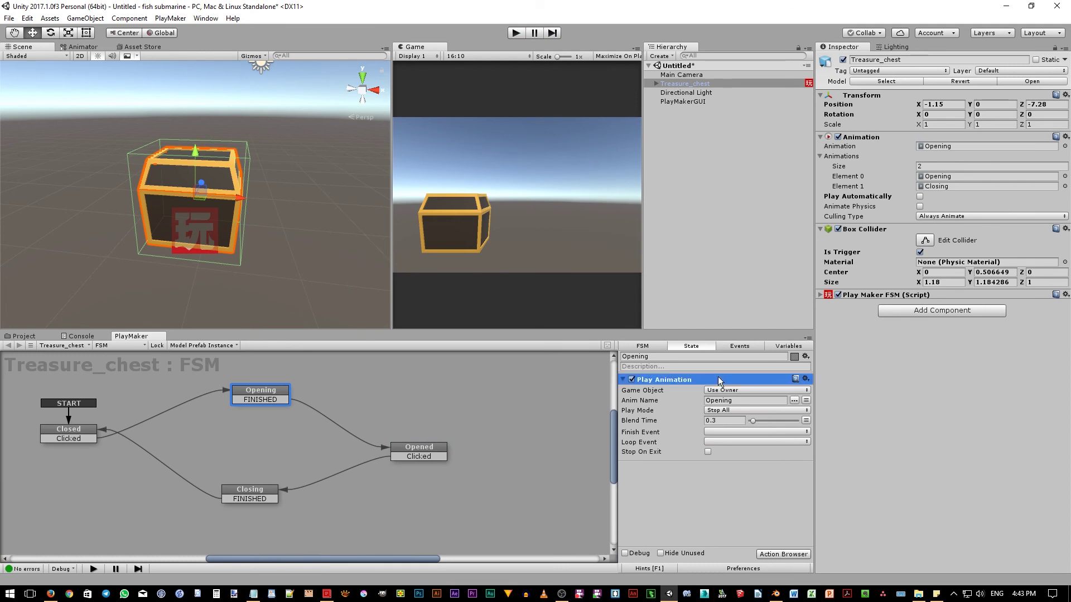
left_click(269, 495)
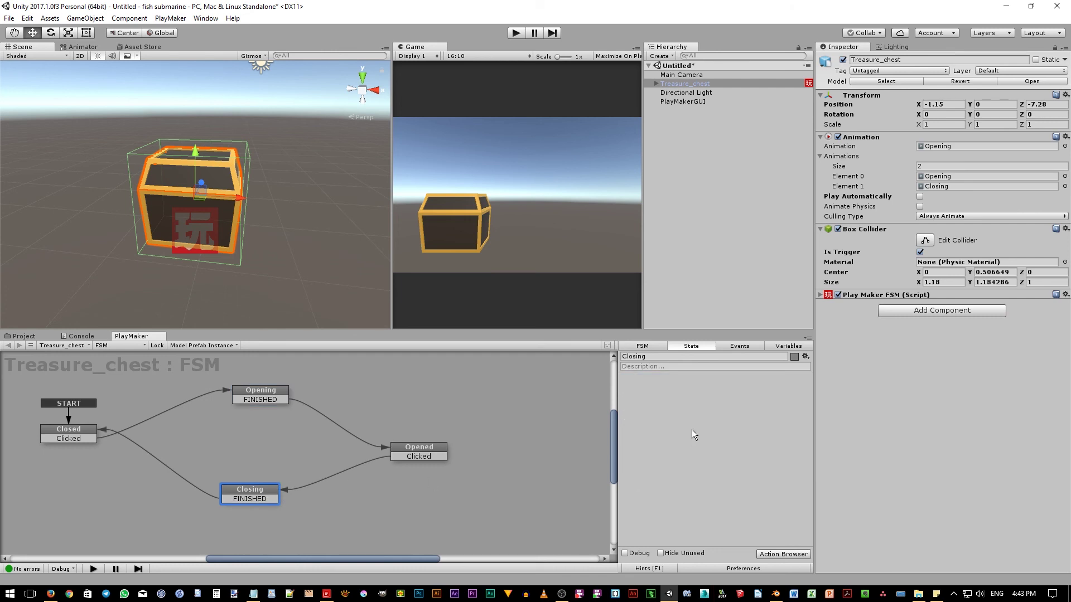
key("ctrl+v")
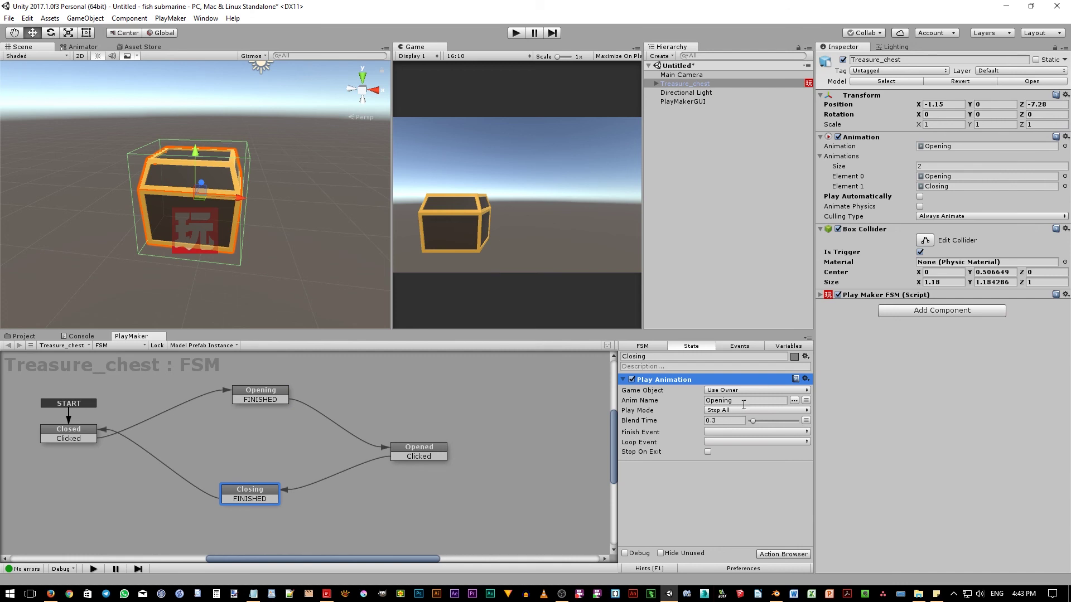
left_click(794, 401)
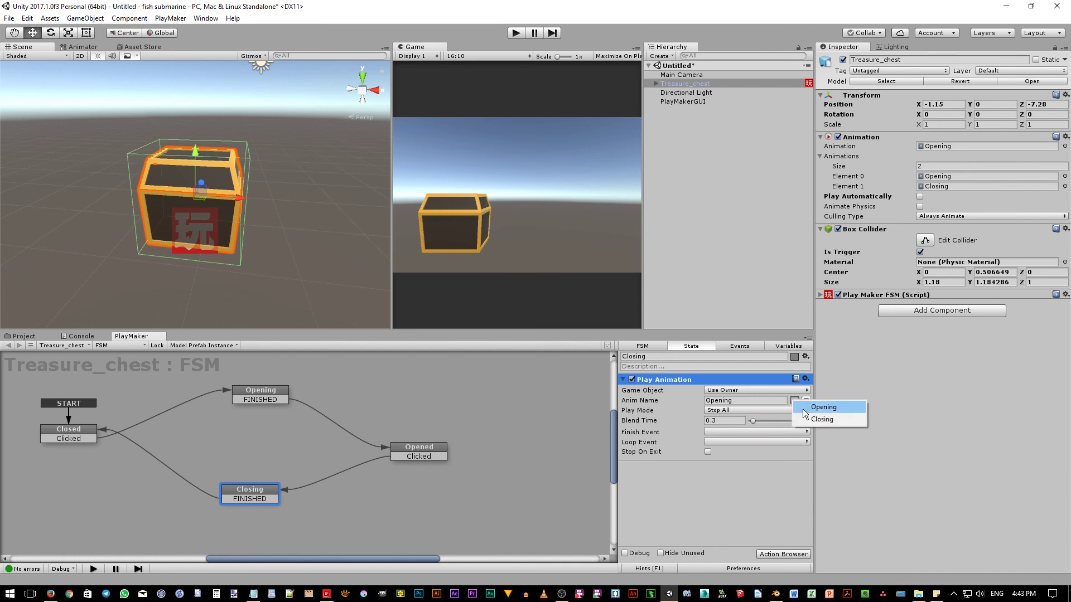
left_click(808, 420)
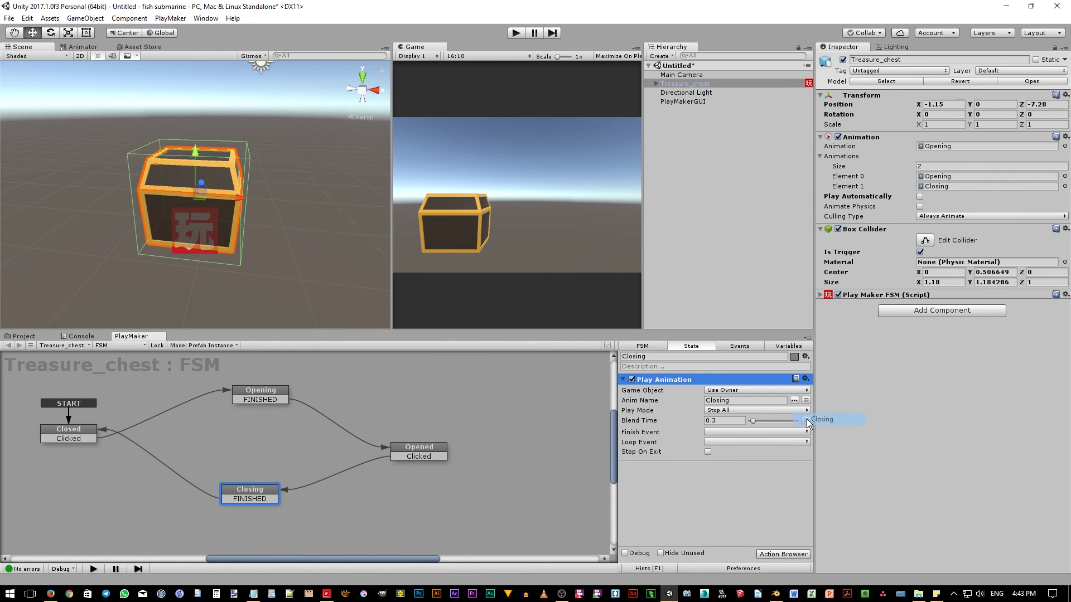
Copy the Closed state's Mouse Pick Event action (Clicked on Mouse Down) into the Opened state.
left_click(80, 431)
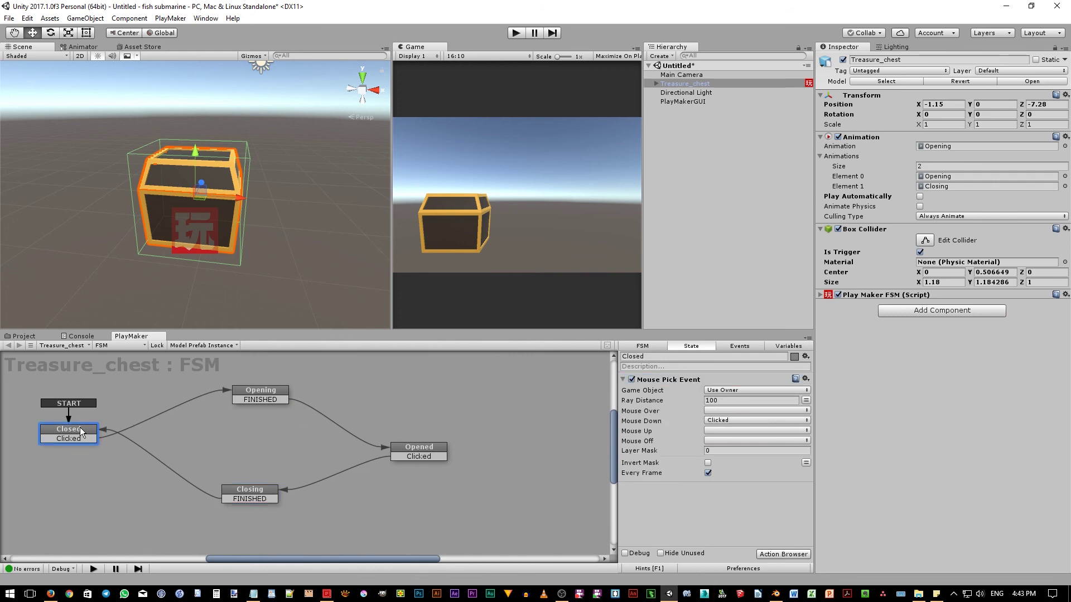
left_click(721, 381)
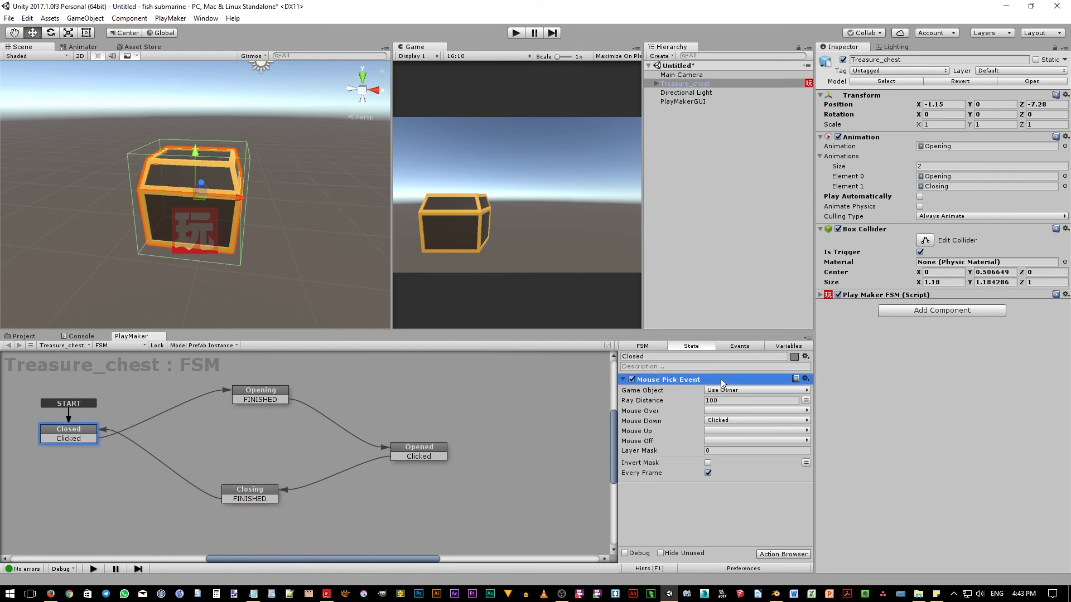
left_click(432, 449)
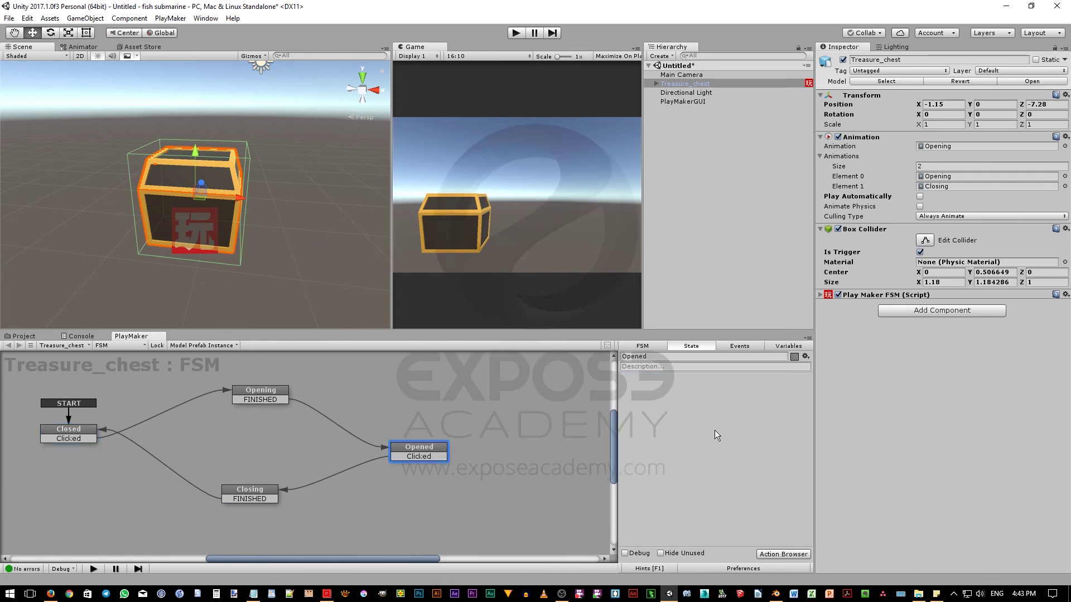
key("ctrl+v")
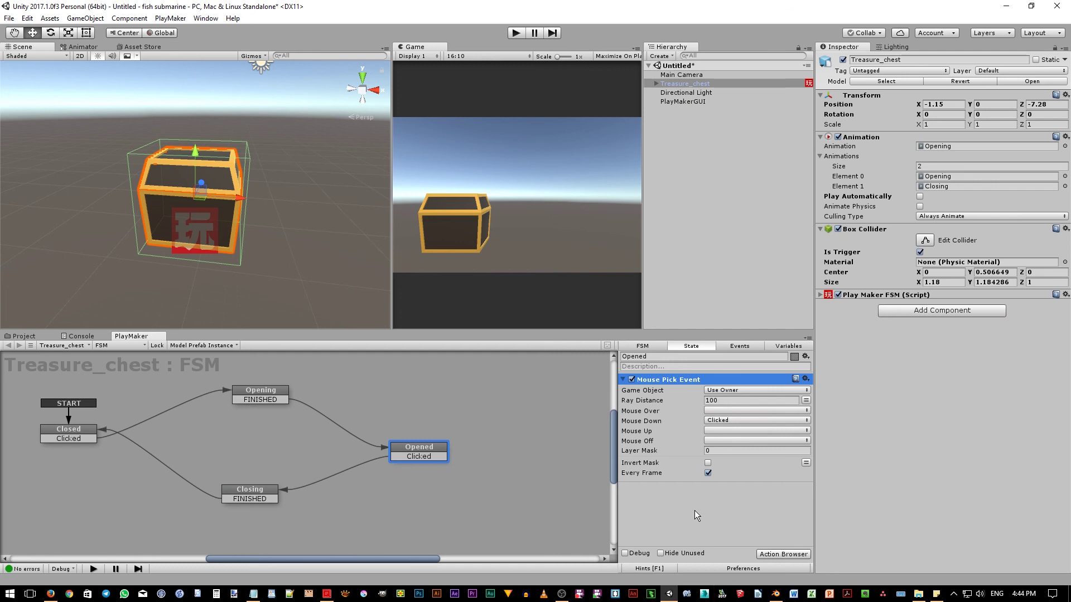
Restart play mode and click the chest four times, opening and closing its lid twice.
left_click(519, 33)
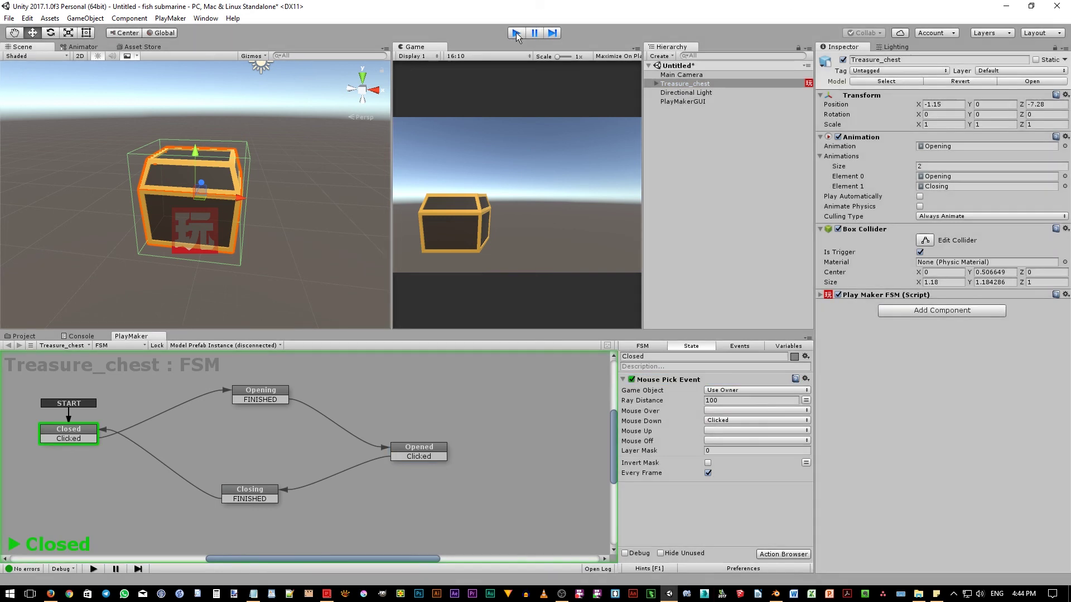
left_click(517, 33)
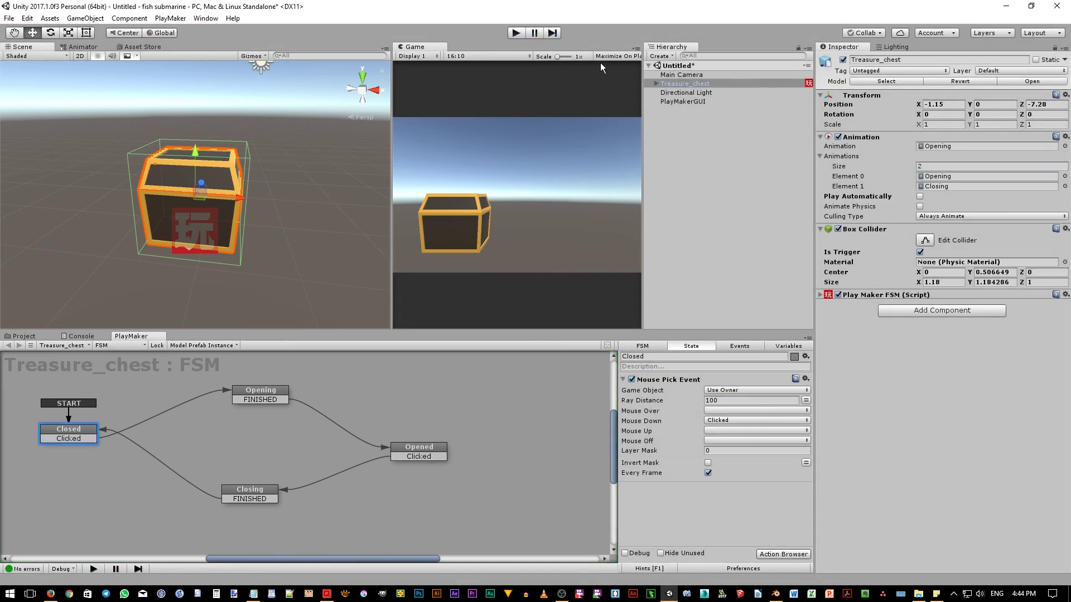
left_click(516, 33)
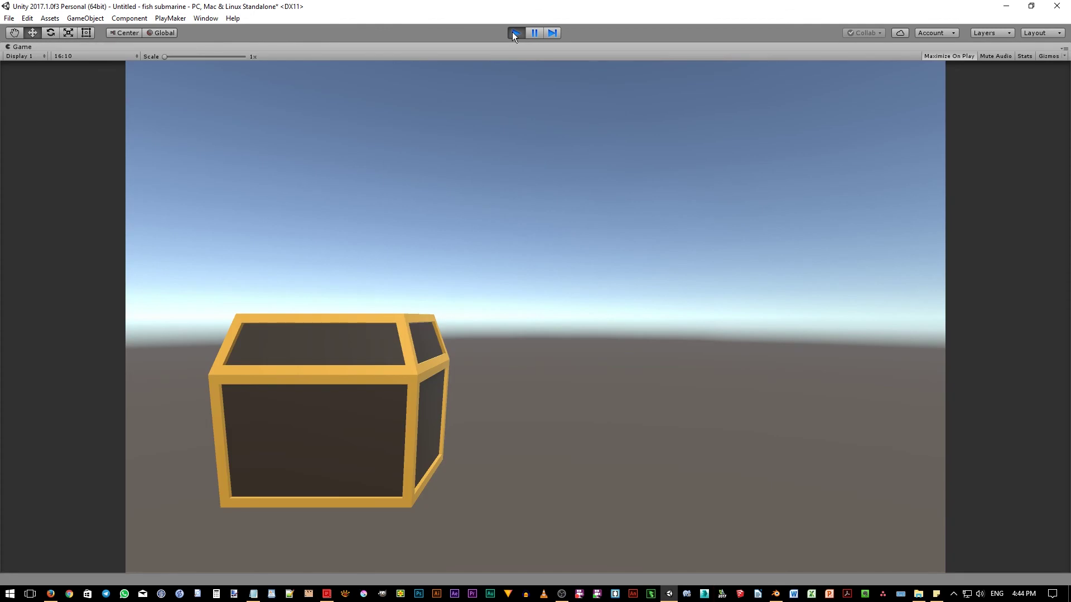
left_click(370, 433)
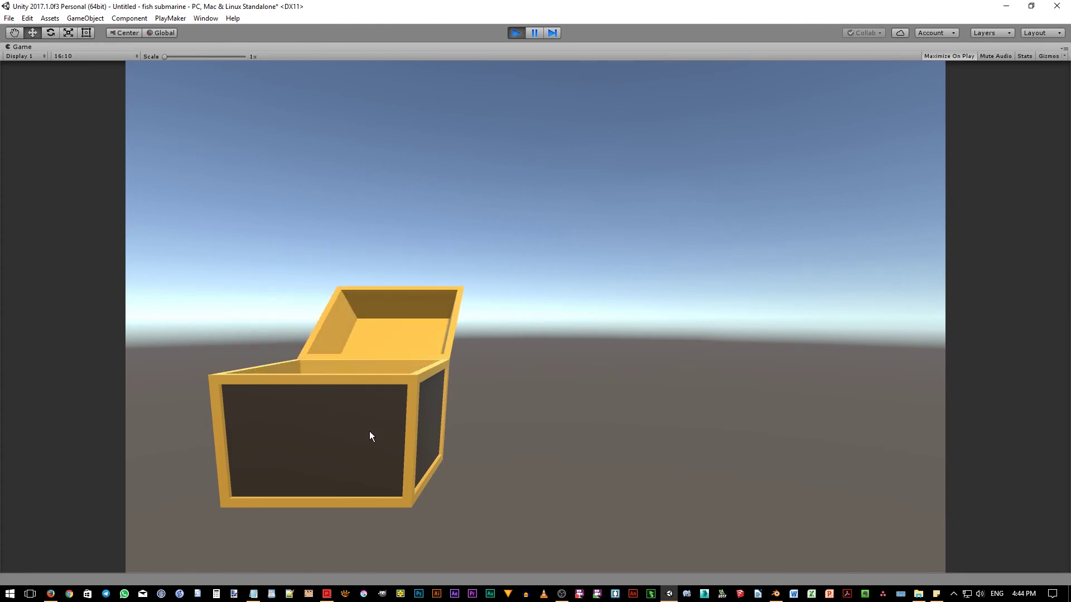
left_click(370, 436)
left_click(370, 435)
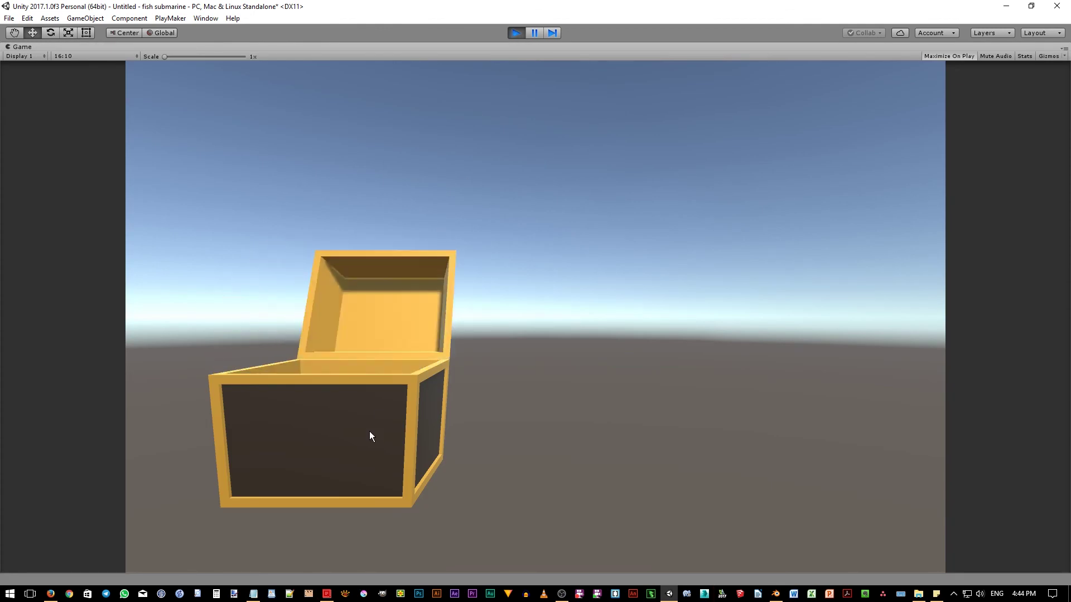
left_click(370, 432)
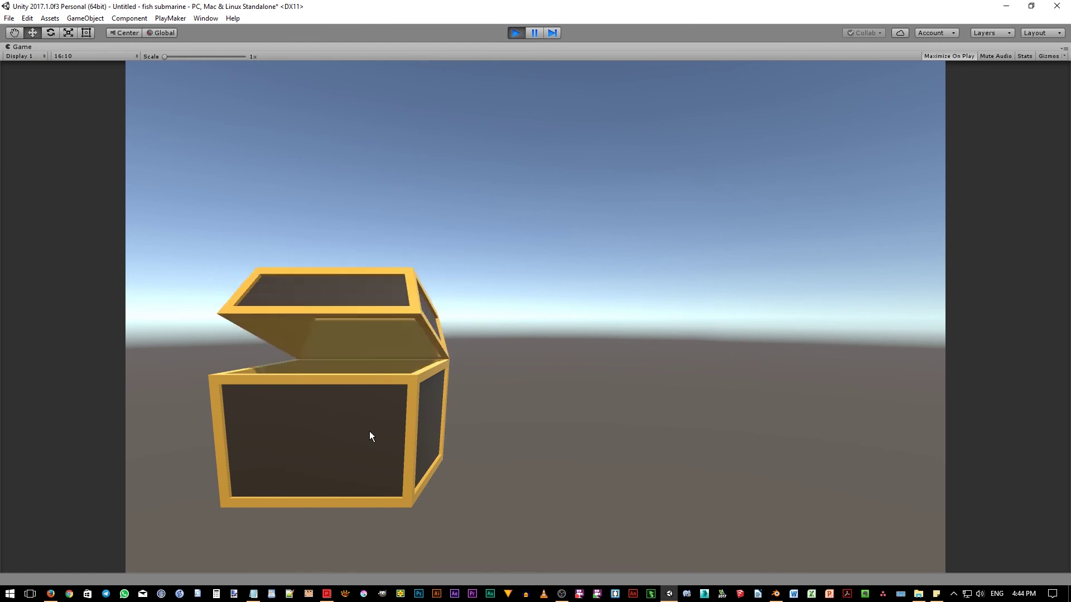